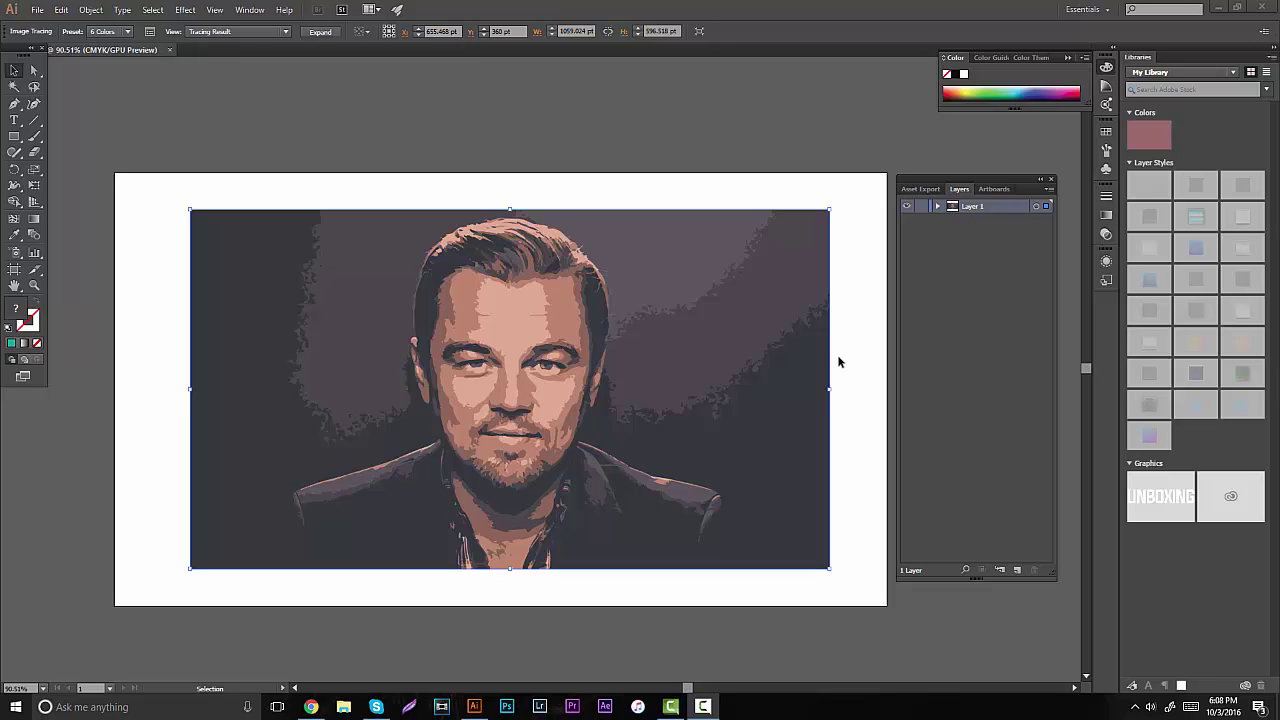
# - View the most recent Lightshot screenshot from Chrome's browsing history, close it and return to Illustrator
pyautogui.click(318, 706)
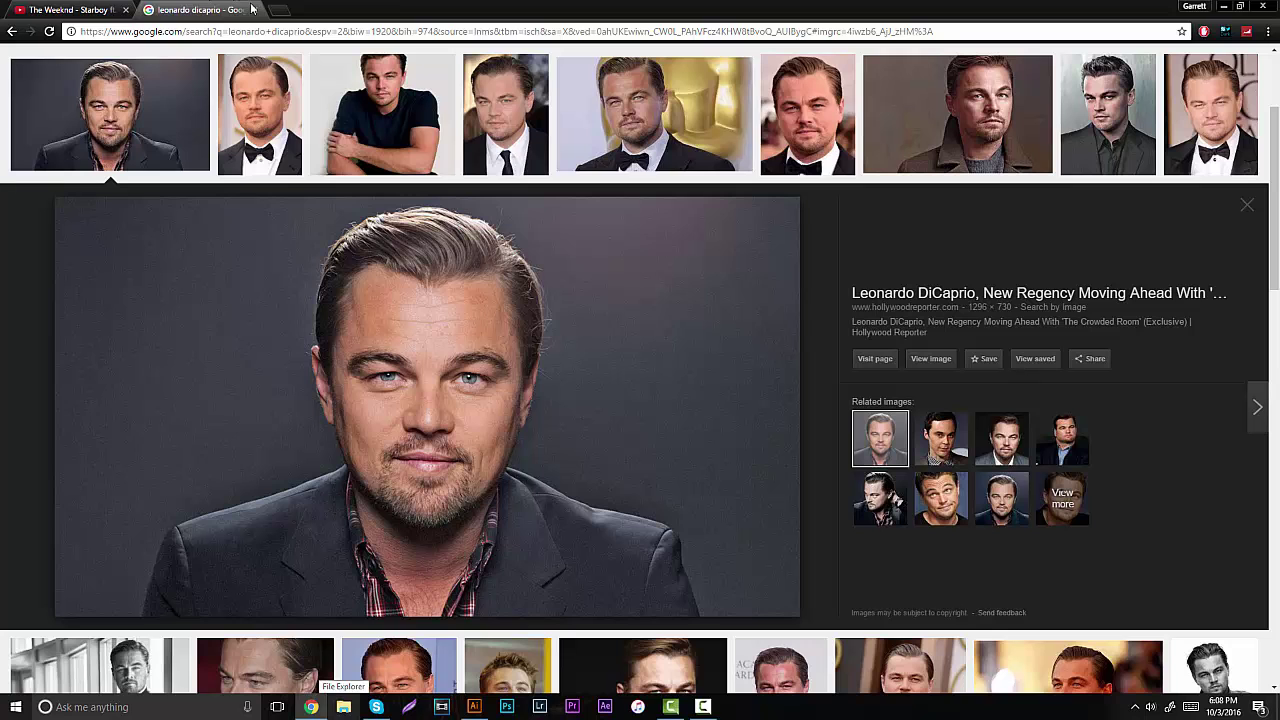
pyautogui.hotkey('ctrl', 'h')
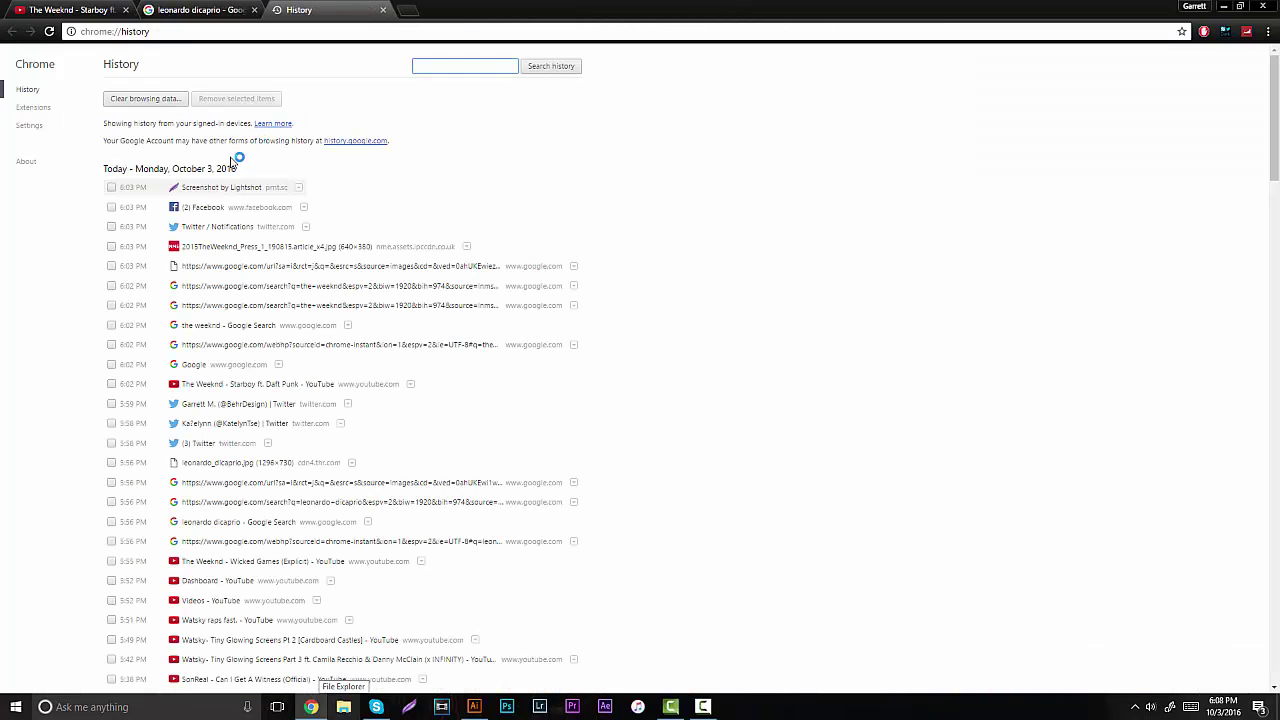
pyautogui.click(190, 188)
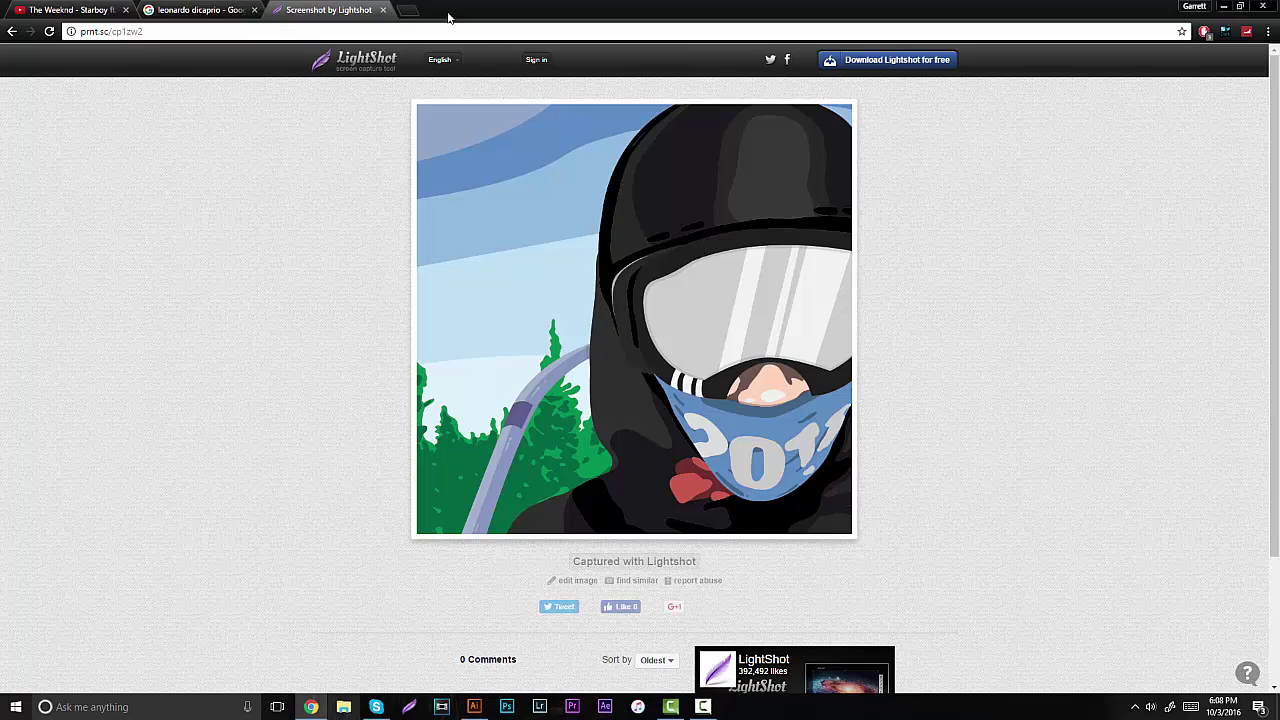
pyautogui.click(382, 9)
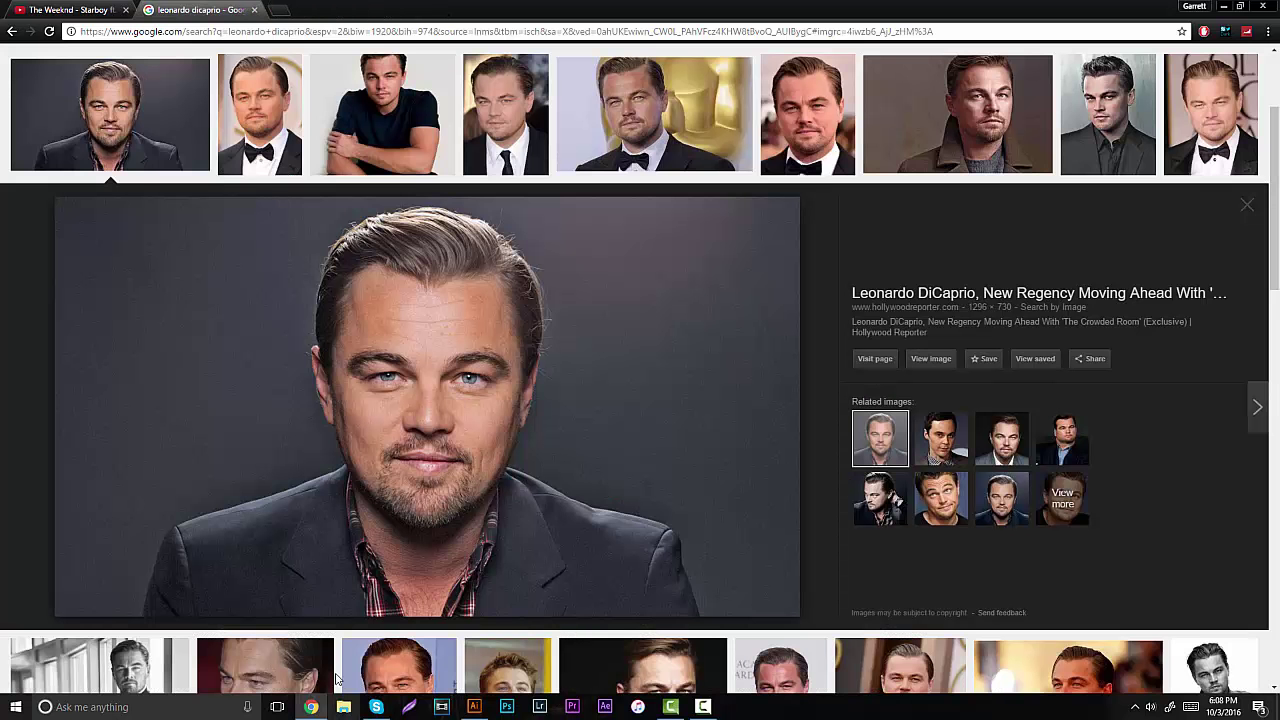
pyautogui.click(322, 706)
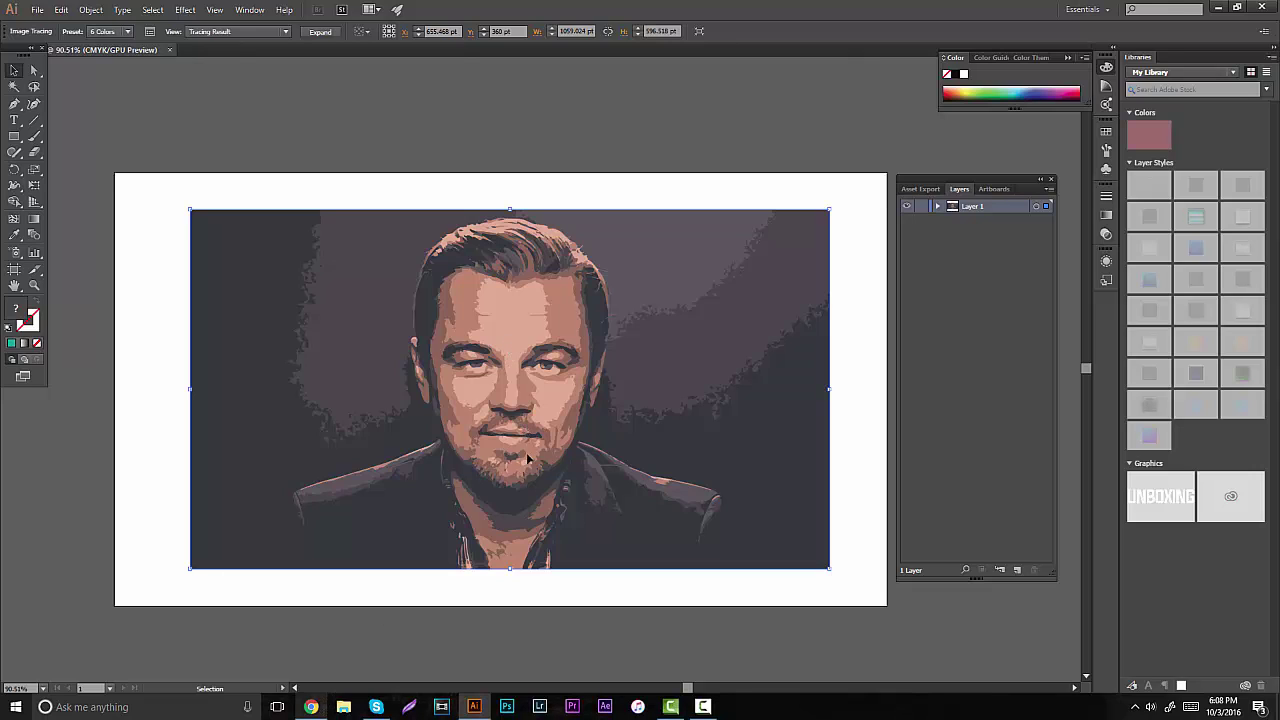
# - Replace the traced portrait on the artboard with the original Leonardo DiCaprio photo copied from the image results in Chrome
pyautogui.press('Delete')
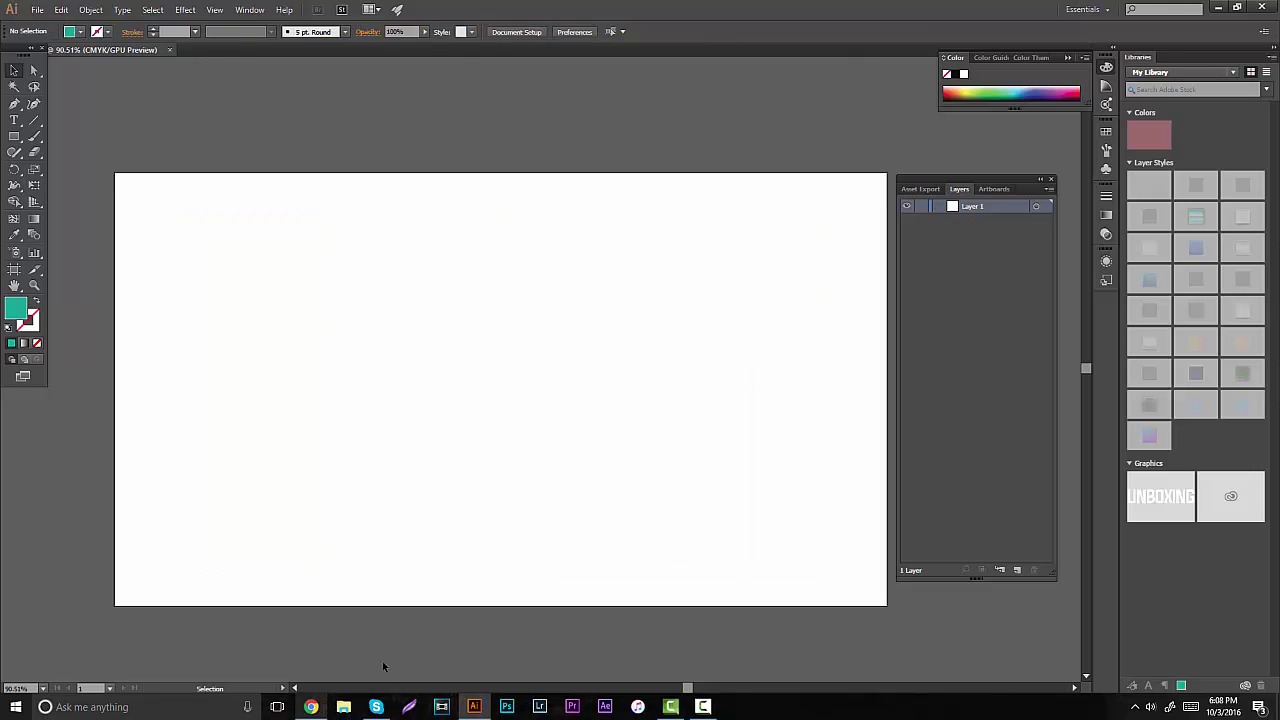
pyautogui.click(311, 706)
pyautogui.rightClick(452, 405)
pyautogui.click(480, 537)
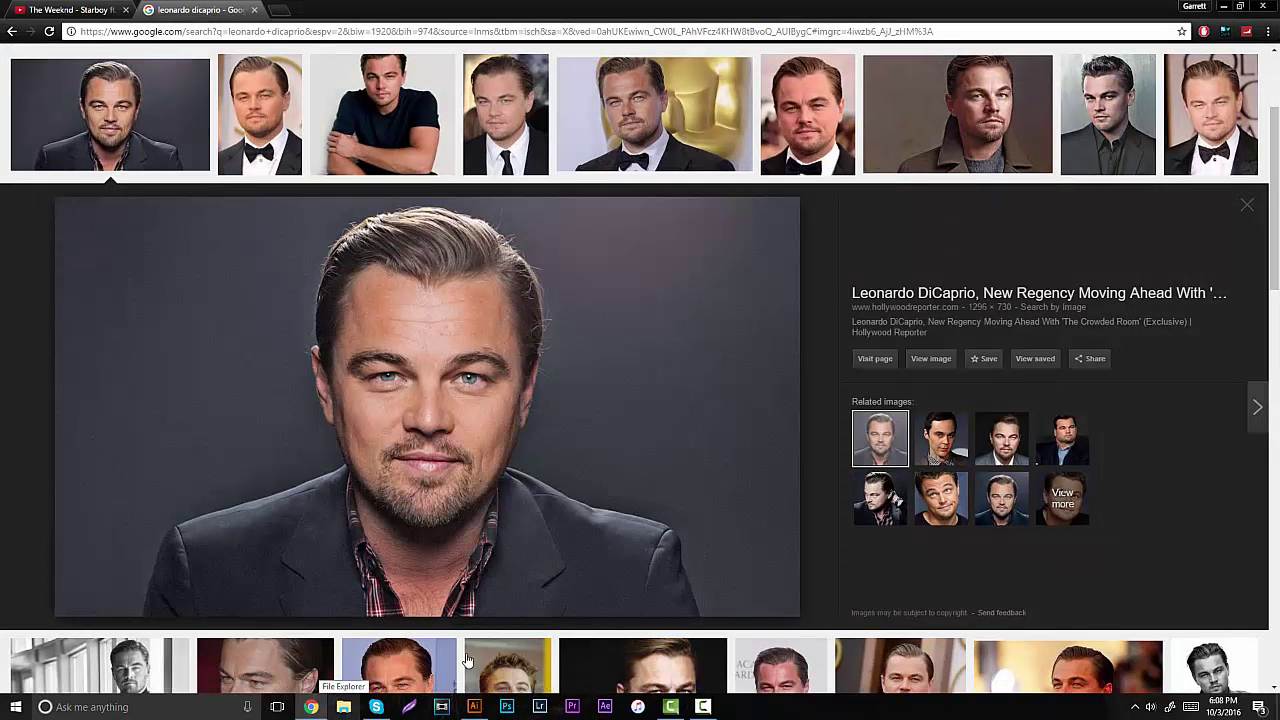
pyautogui.click(474, 706)
pyautogui.hotkey('ctrl', 'v')
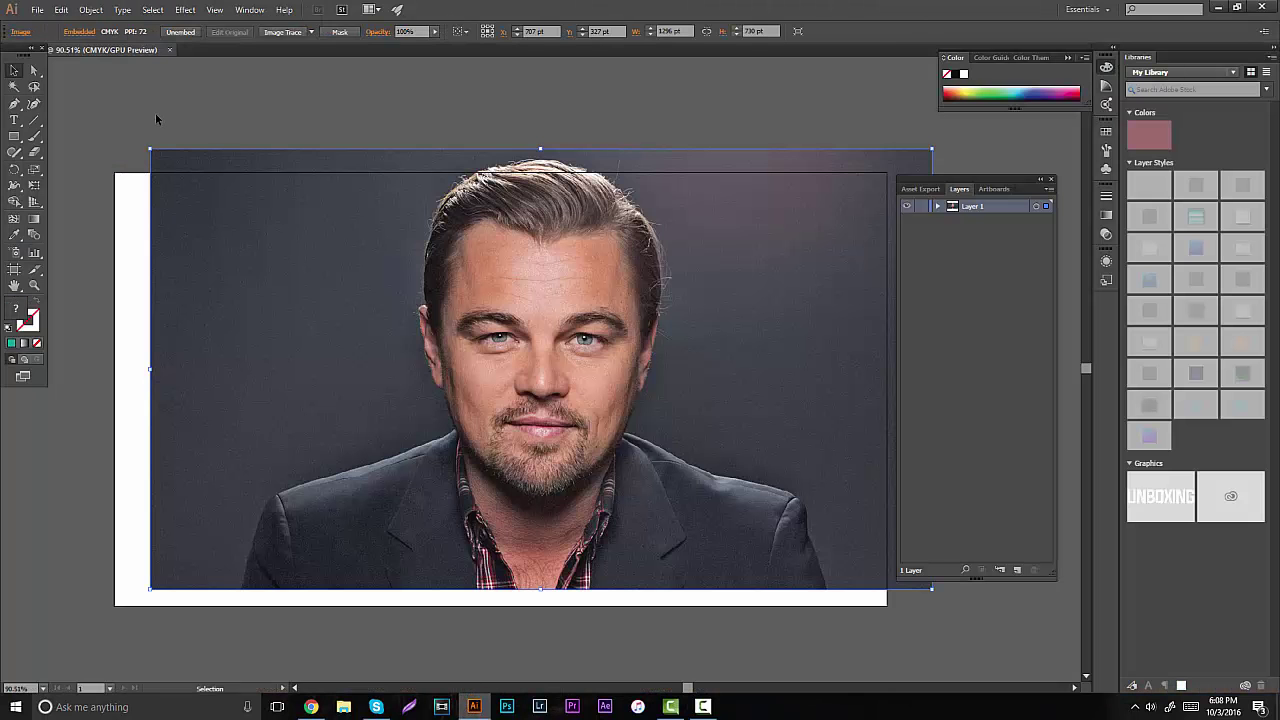
# - Scale the pasted photo down to about 1081 by 609 pt and centre it on the artboard
pyautogui.moveTo(150, 148); pyautogui.dragTo(280, 222)
pyautogui.hotkey('ctrl', 'shift', 'a')
pyautogui.moveTo(543, 308); pyautogui.dragTo(442, 300)
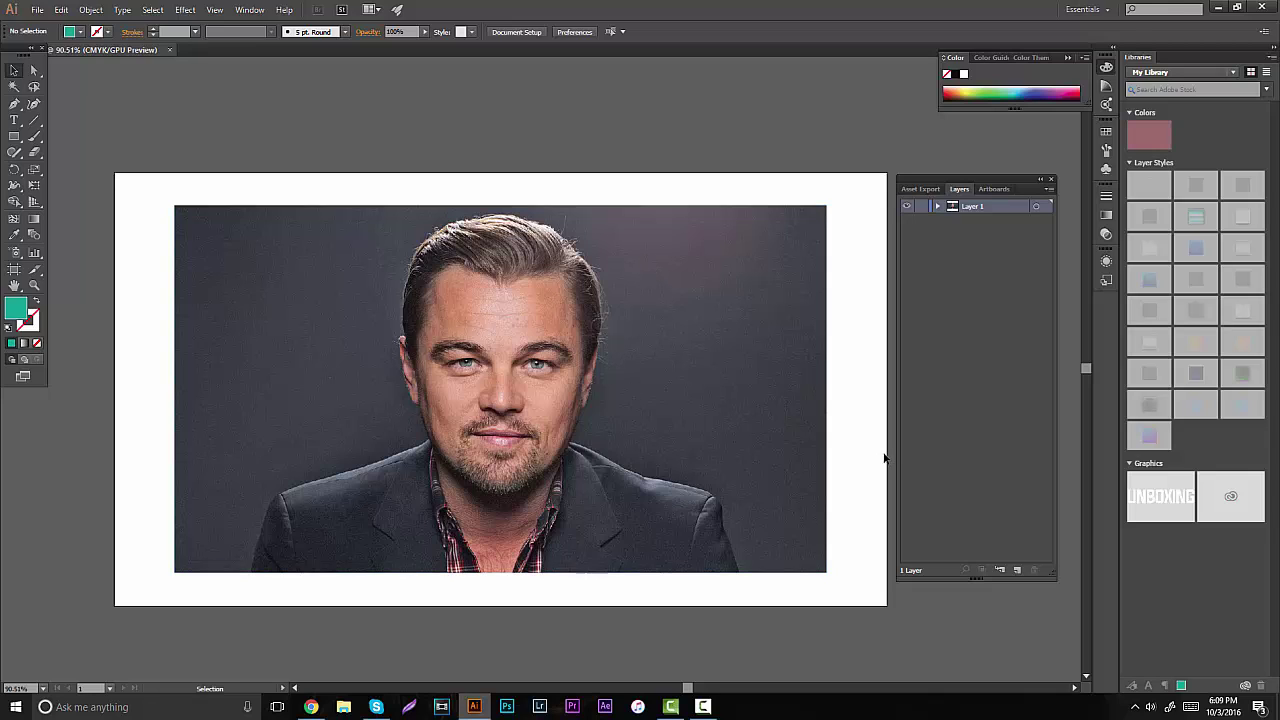
# - Try Image Trace with the default preset on the portrait photo and undo it
pyautogui.click(334, 249)
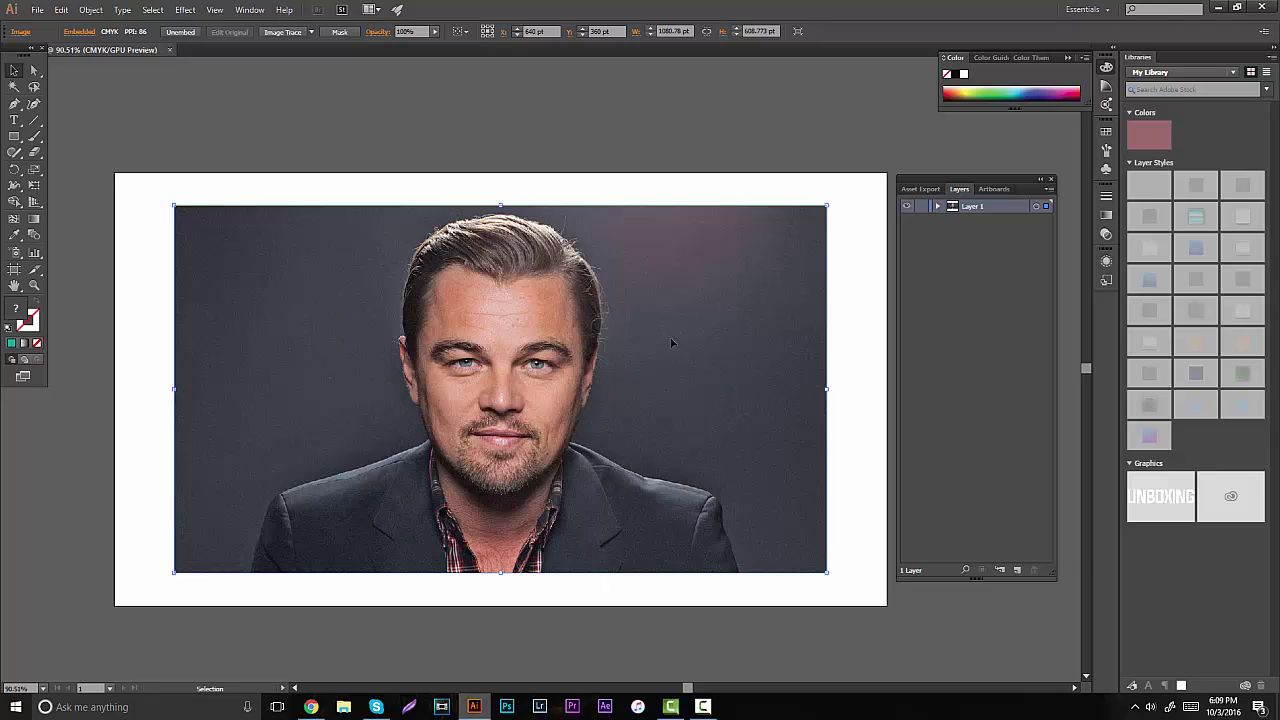
pyautogui.click(281, 32)
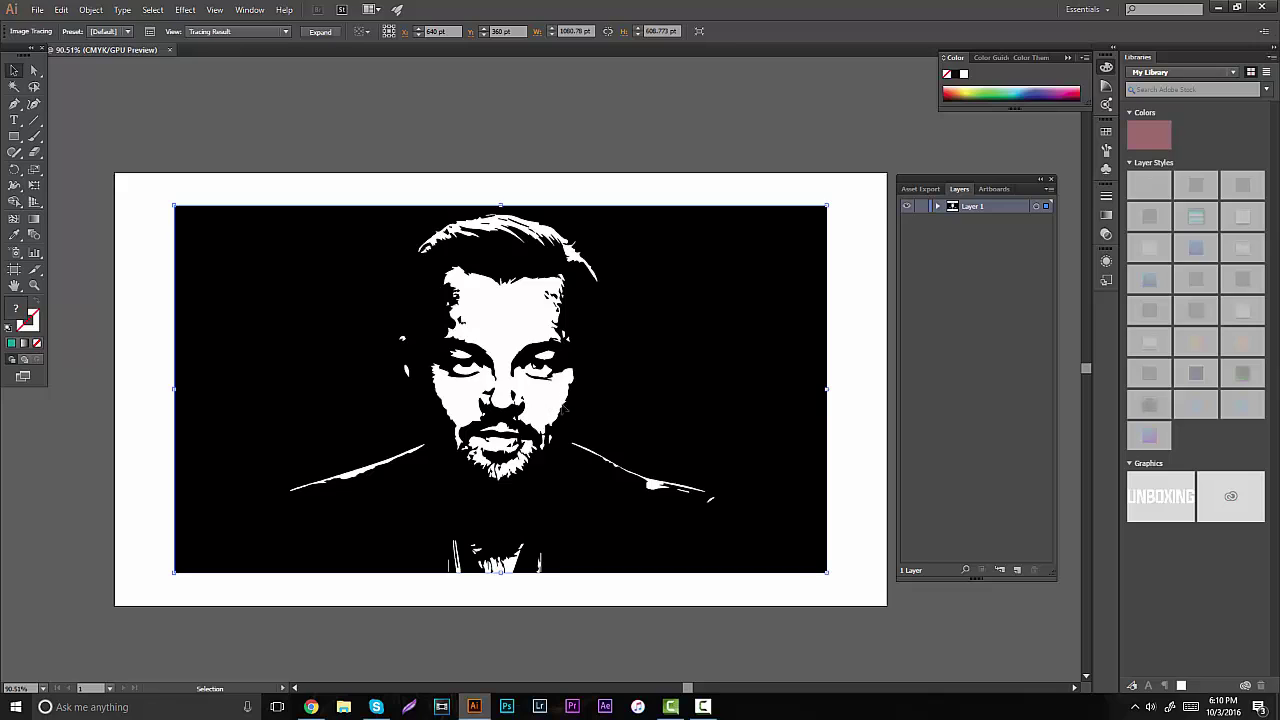
pyautogui.hotkey('ctrl', 'z')
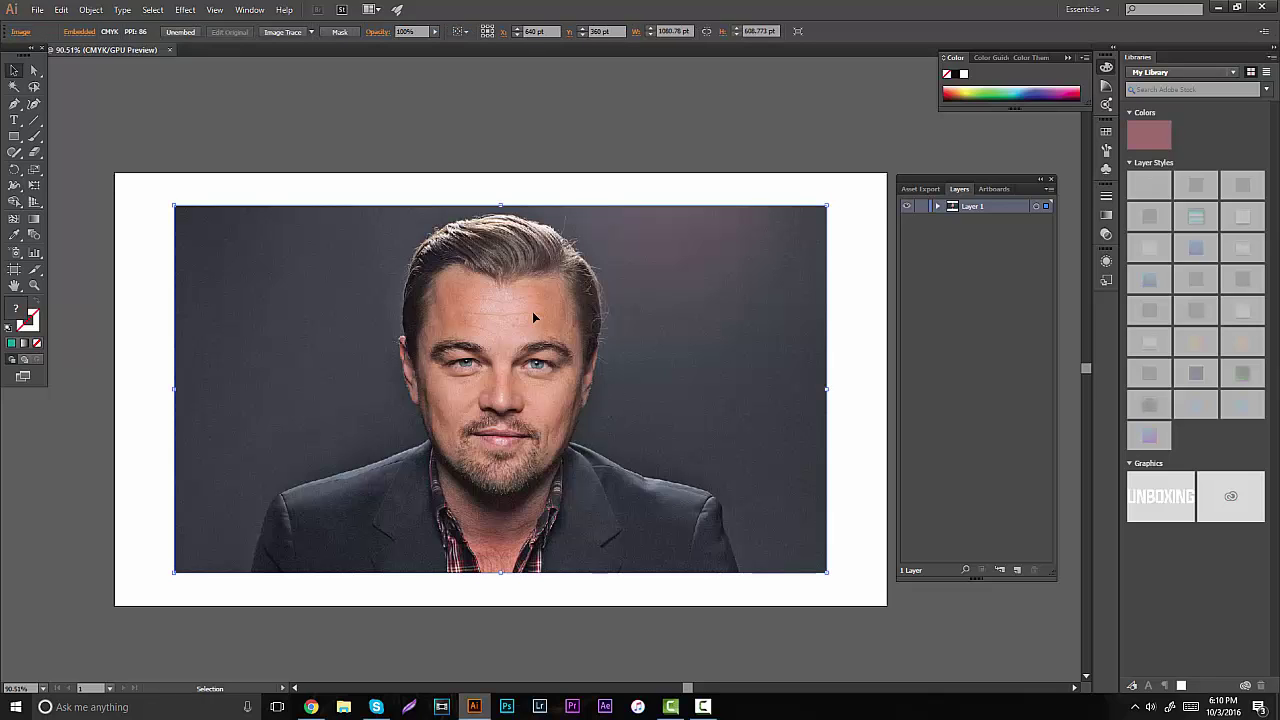
# - Trace the portrait photo with the High Fidelity Photo preset of Image Trace
pyautogui.click(312, 33)
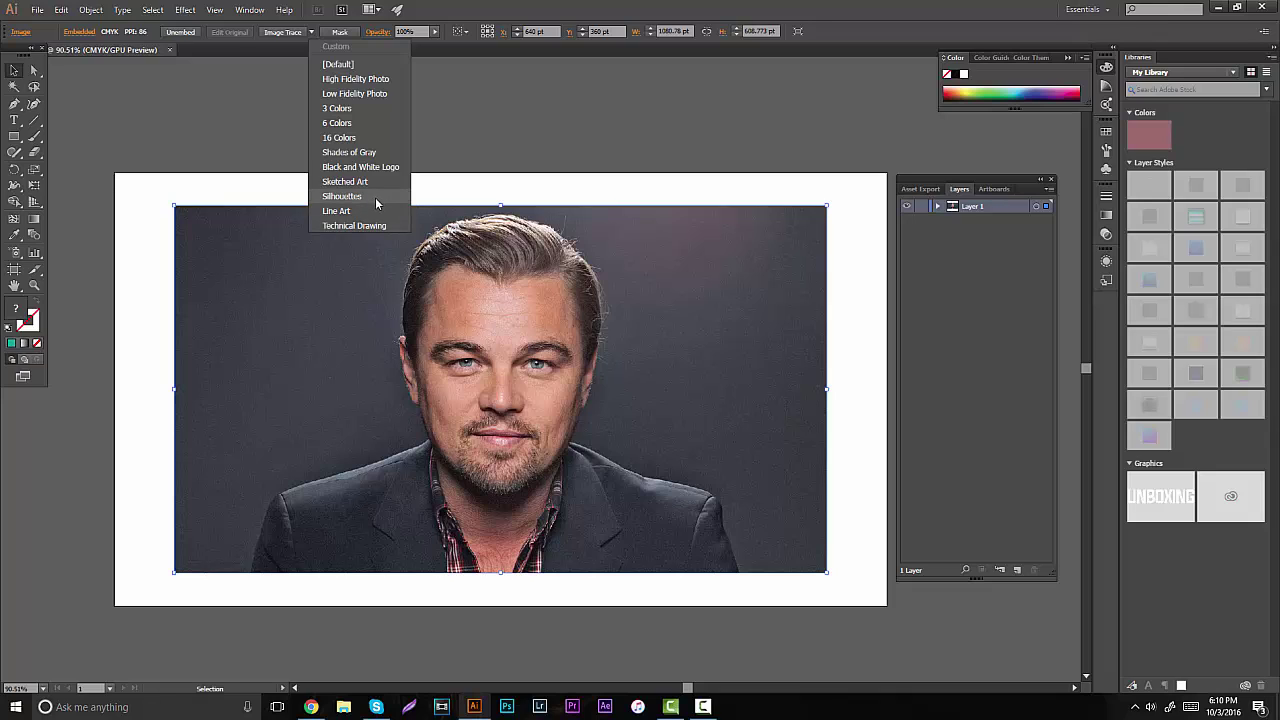
pyautogui.click(370, 79)
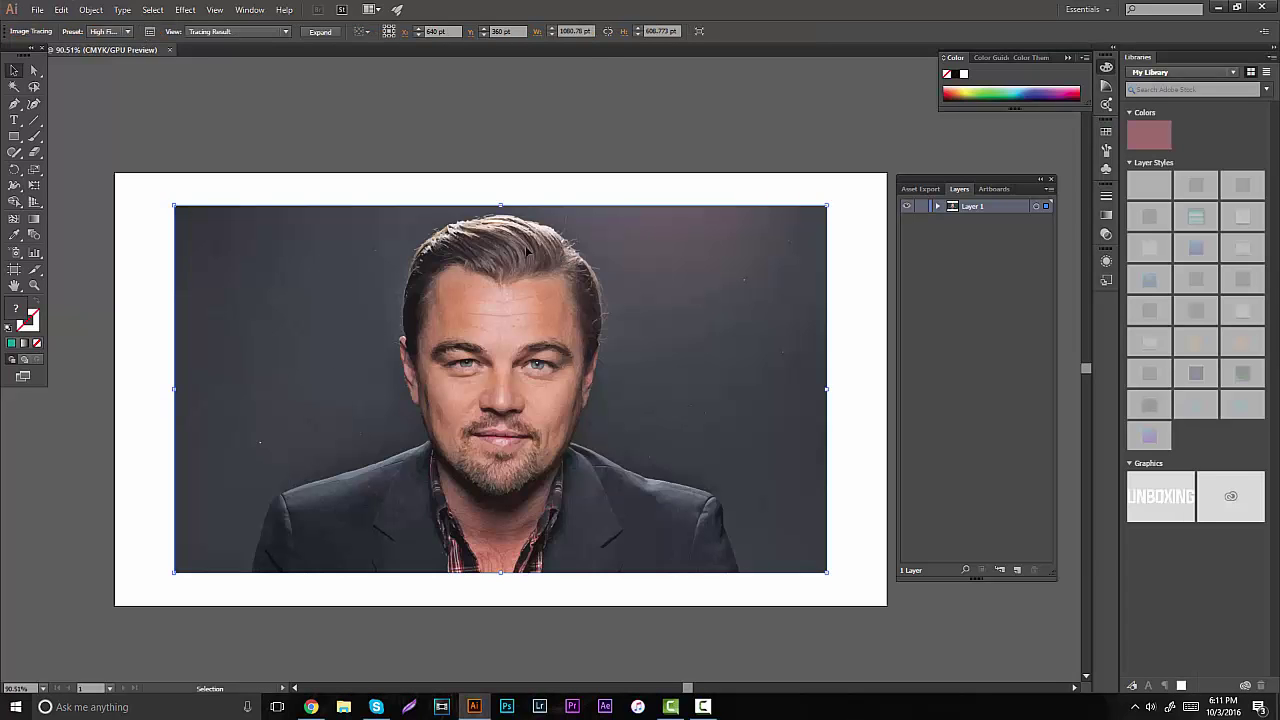
# - Examine the traced portrait up close, checking the detail around the eyes, mouth, beard and hair
pyautogui.click(34, 285)
pyautogui.moveTo(524, 404); pyautogui.dragTo(640, 469)
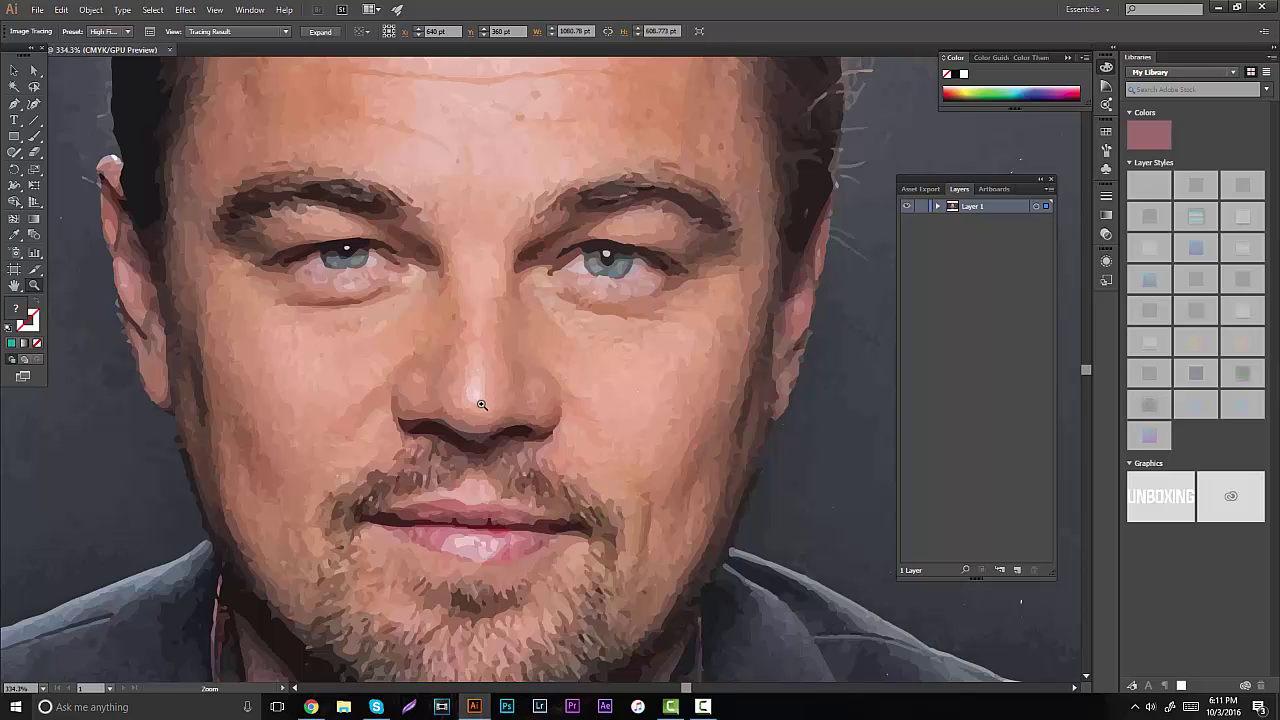
pyautogui.scroll(-1, 474, 305)
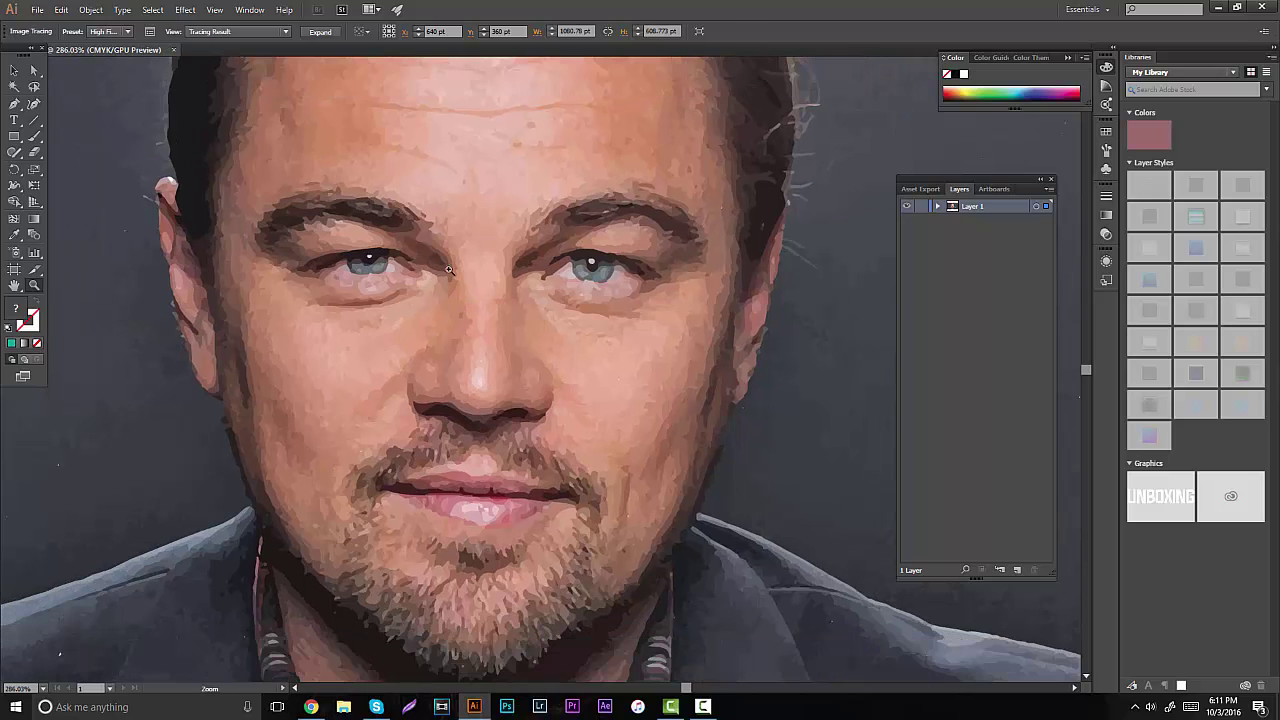
pyautogui.scroll(1, 388, 250)
pyautogui.click(511, 232)
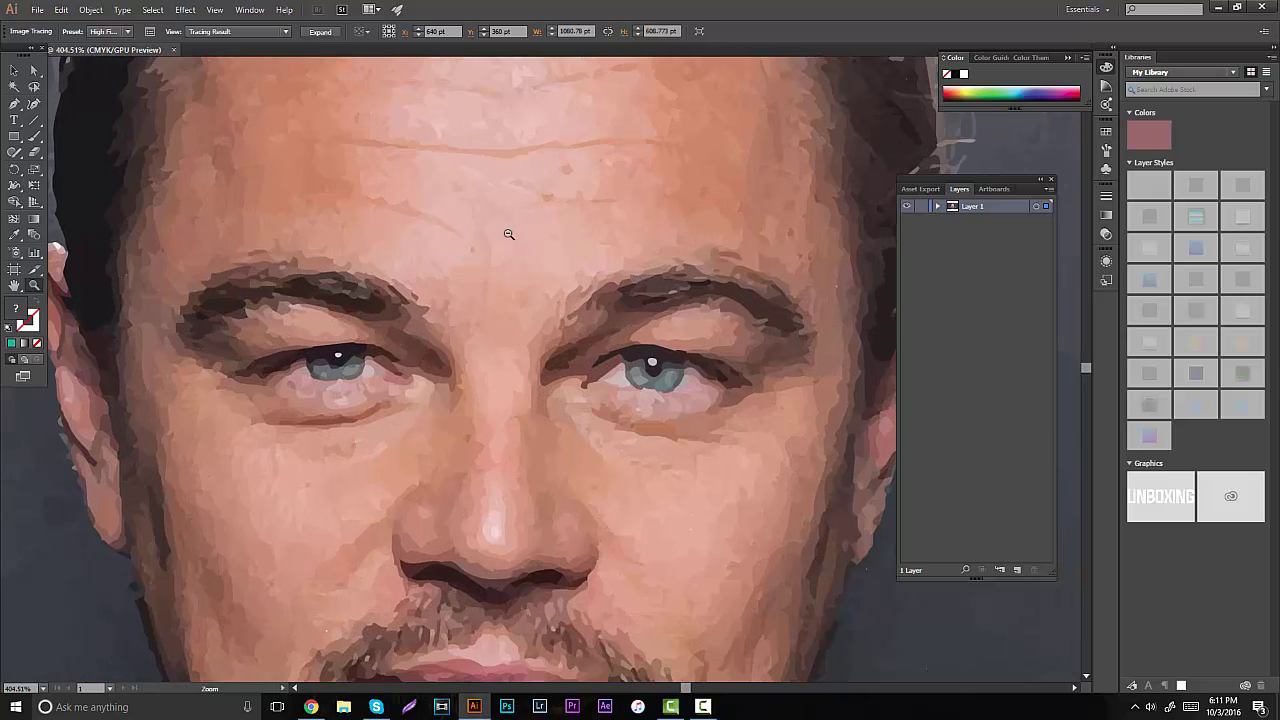
pyautogui.click(452, 248)
pyautogui.scroll(-1, 730, 349)
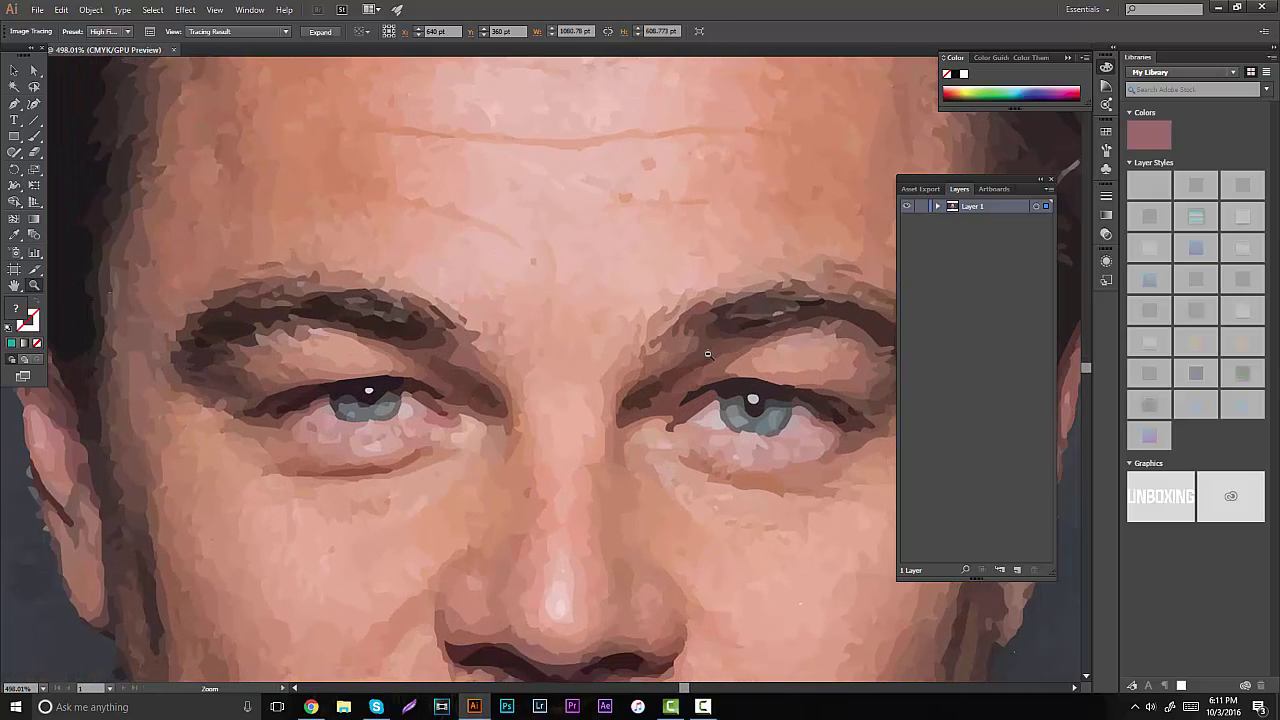
pyautogui.click(563, 425)
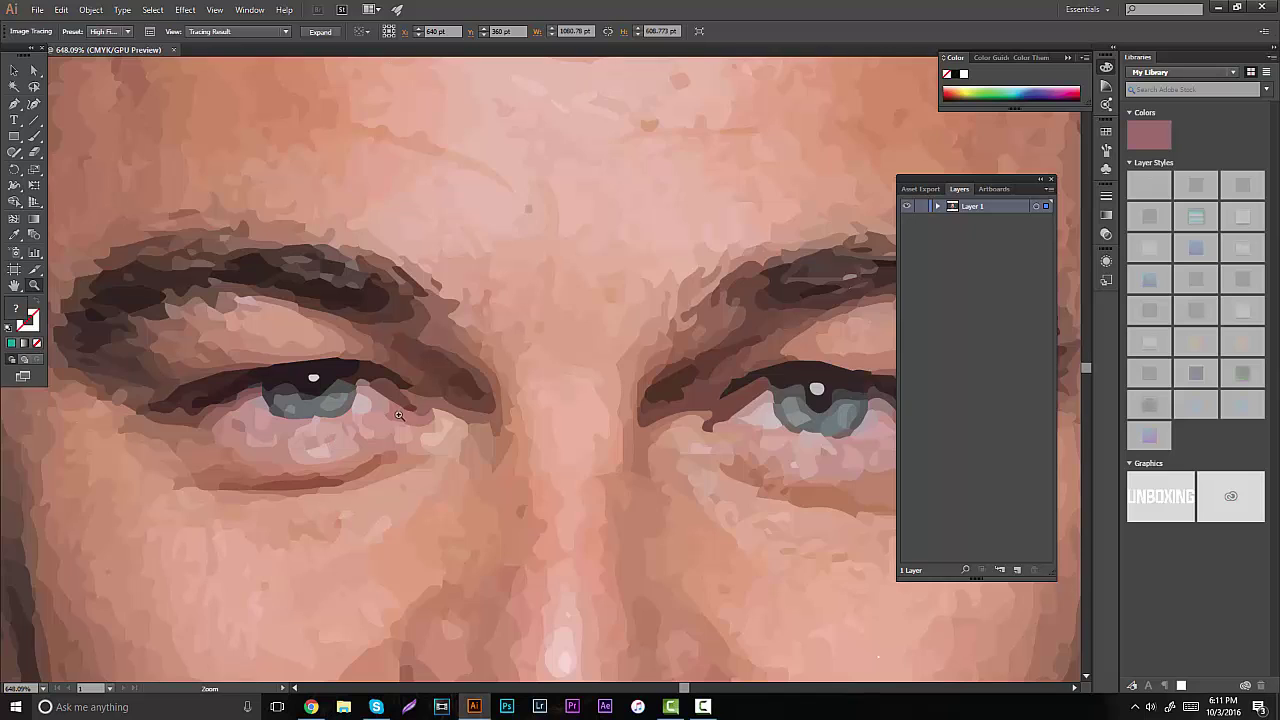
pyautogui.click(398, 417)
pyautogui.scroll(-4, 510, 382)
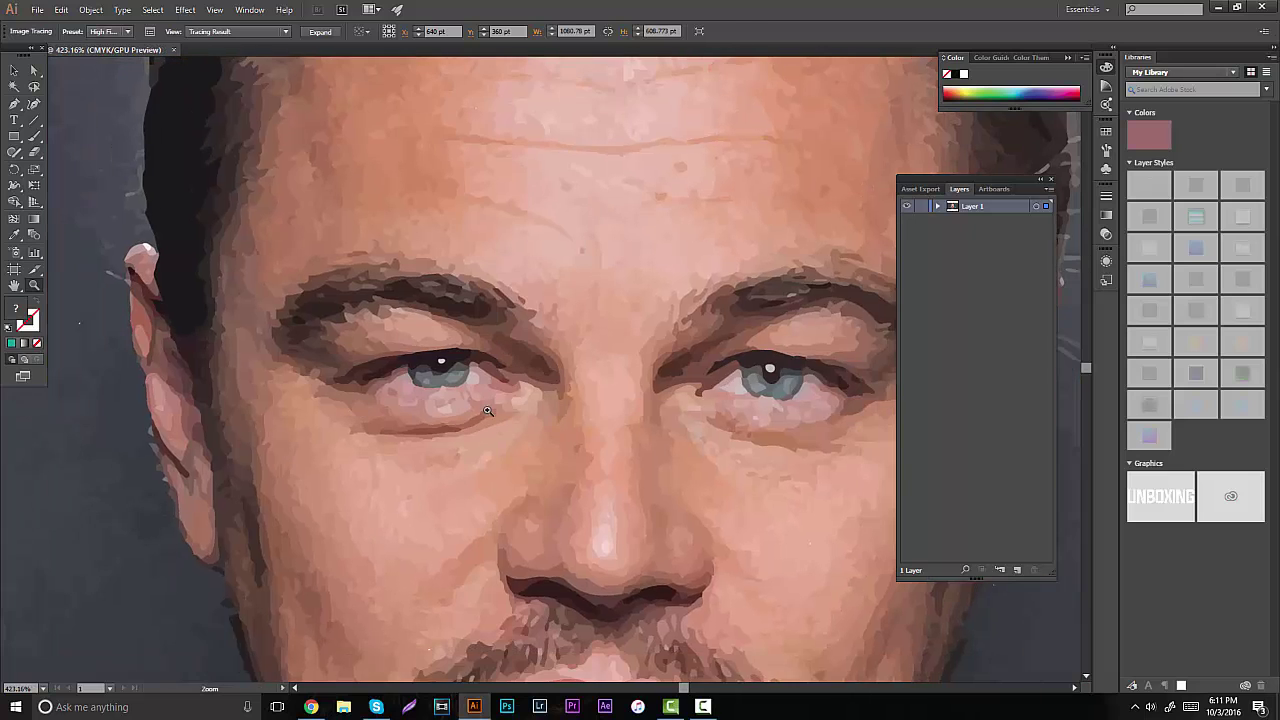
pyautogui.click(700, 451)
pyautogui.scroll(-2, 700, 451)
pyautogui.click(600, 455)
pyautogui.scroll(-1, 600, 455)
pyautogui.click(580, 458)
pyautogui.scroll(-5, 578, 430)
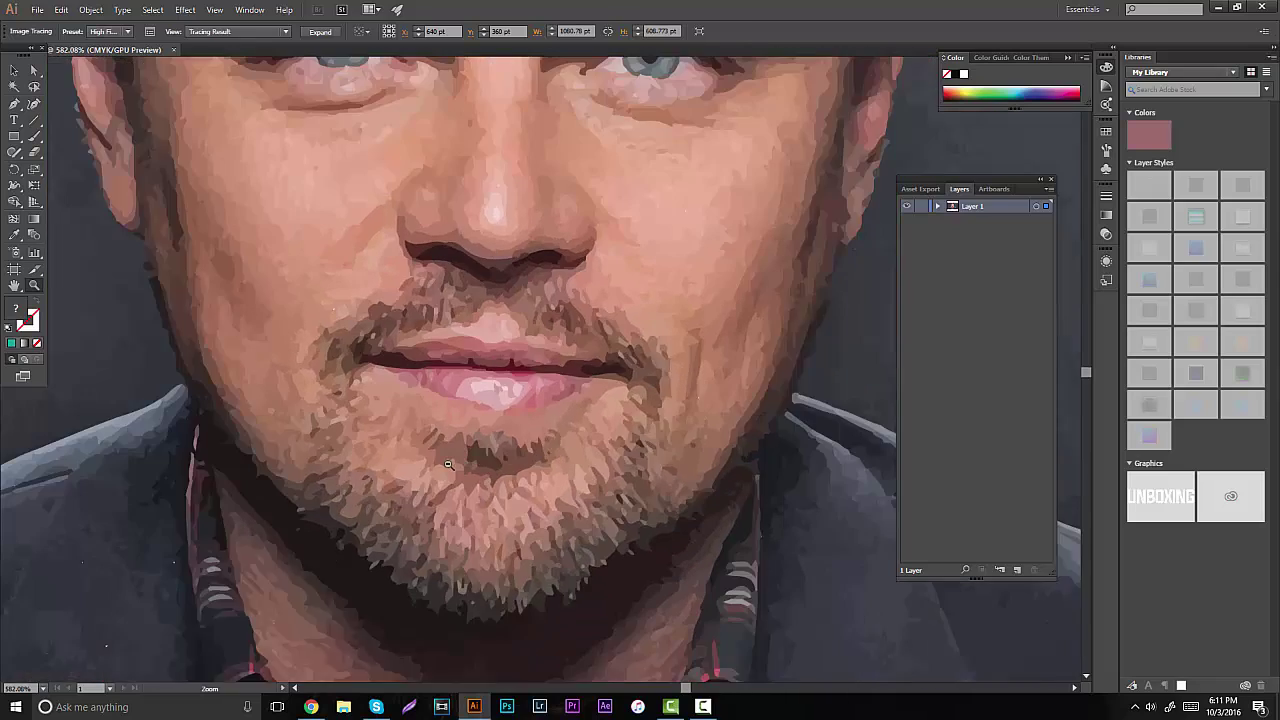
pyautogui.scroll(-1, 577, 408)
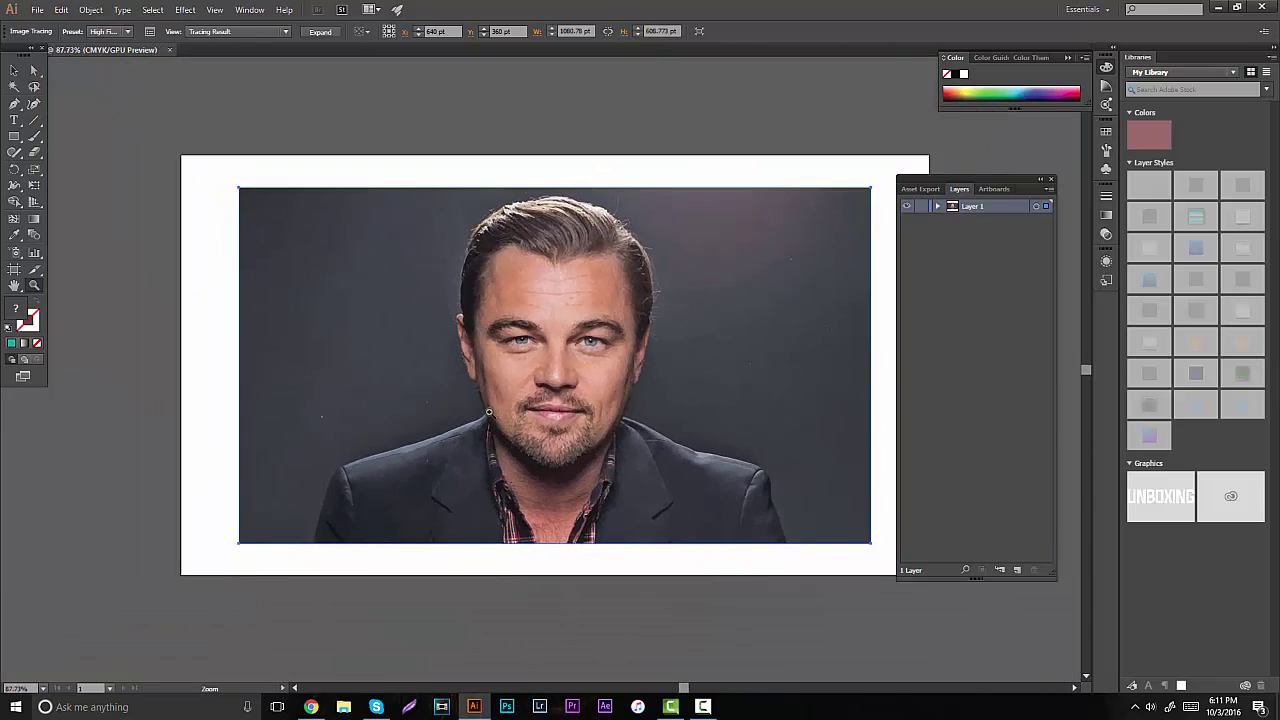
pyautogui.scroll(4, 764, 238)
pyautogui.scroll(2, 770, 242)
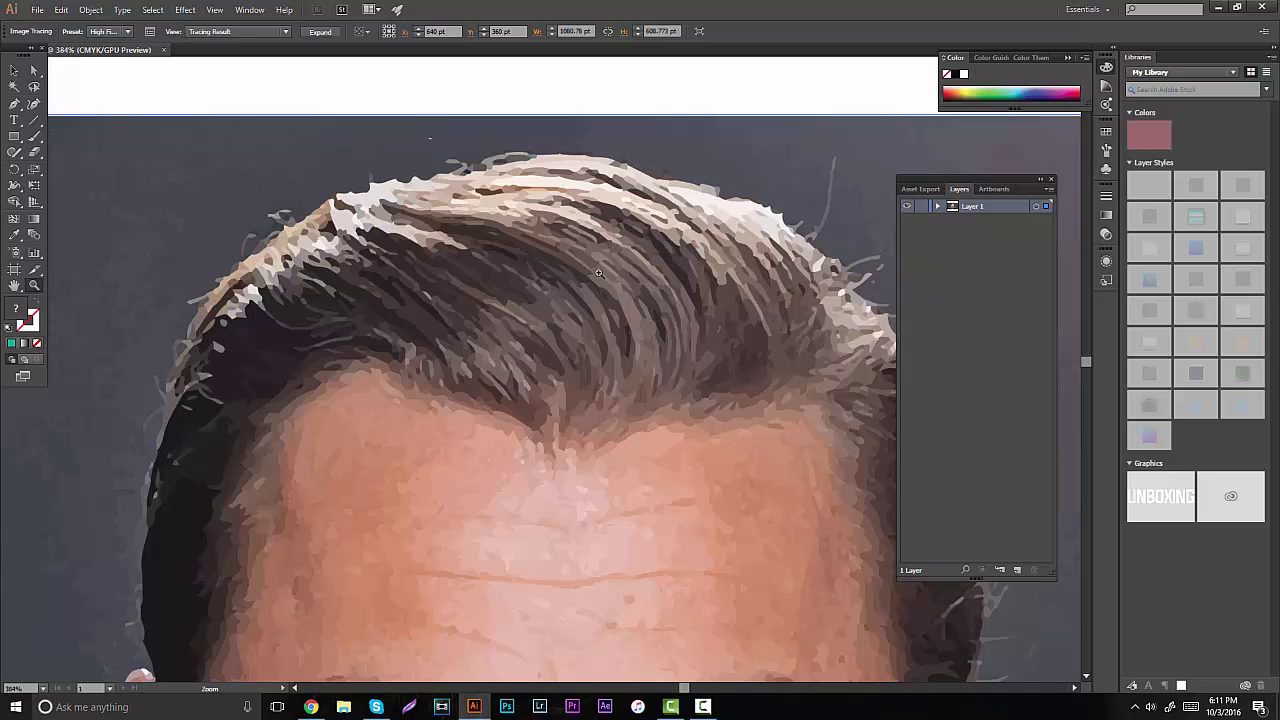
pyautogui.scroll(2, 602, 274)
pyautogui.scroll(-2, 435, 423)
pyautogui.scroll(-4, 435, 423)
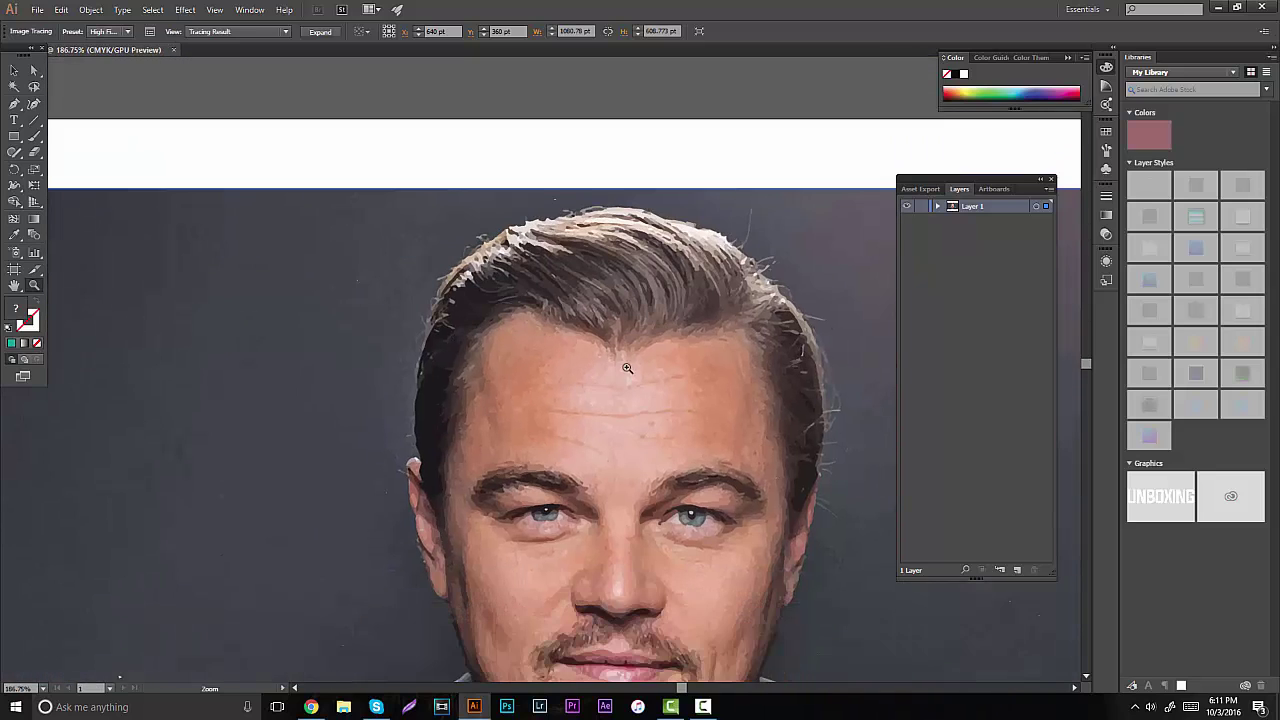
pyautogui.scroll(1, 808, 370)
pyautogui.scroll(1, 808, 370)
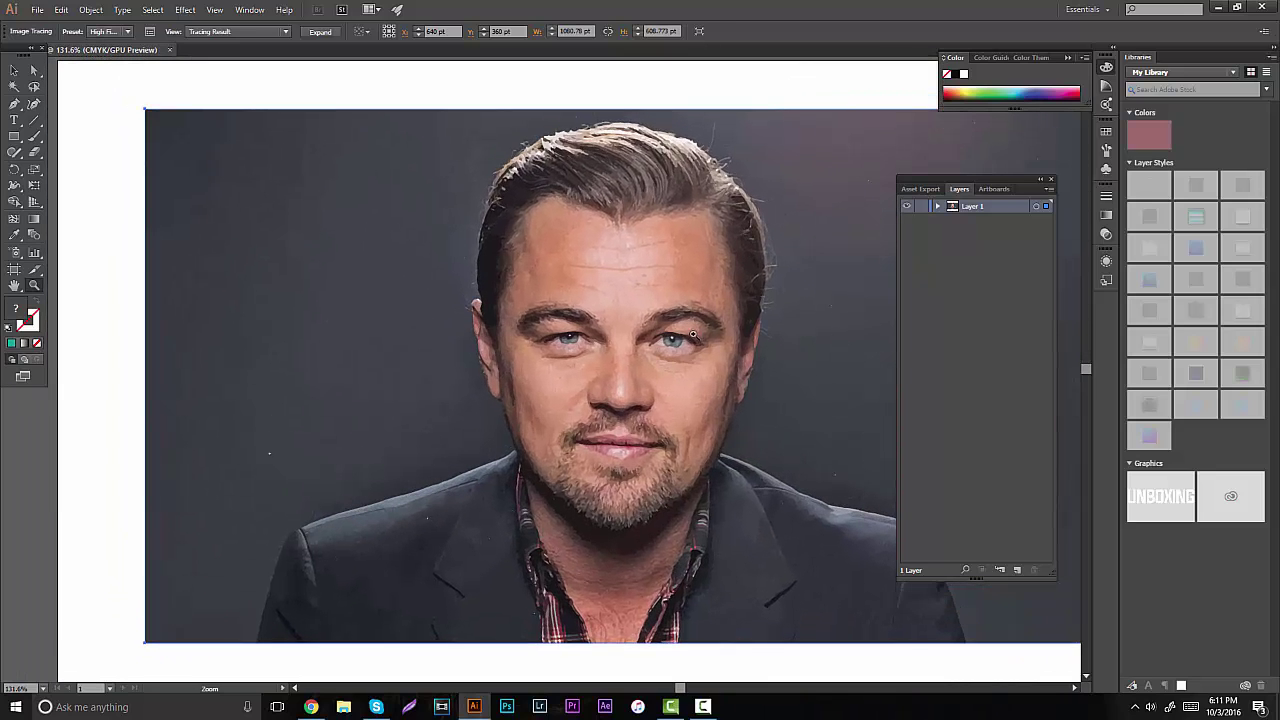
# - Switch the portrait's tracing preset to Low Fidelity Photo and from there to 6 Colors to compare the looks
pyautogui.click(14, 70)
pyautogui.click(128, 33)
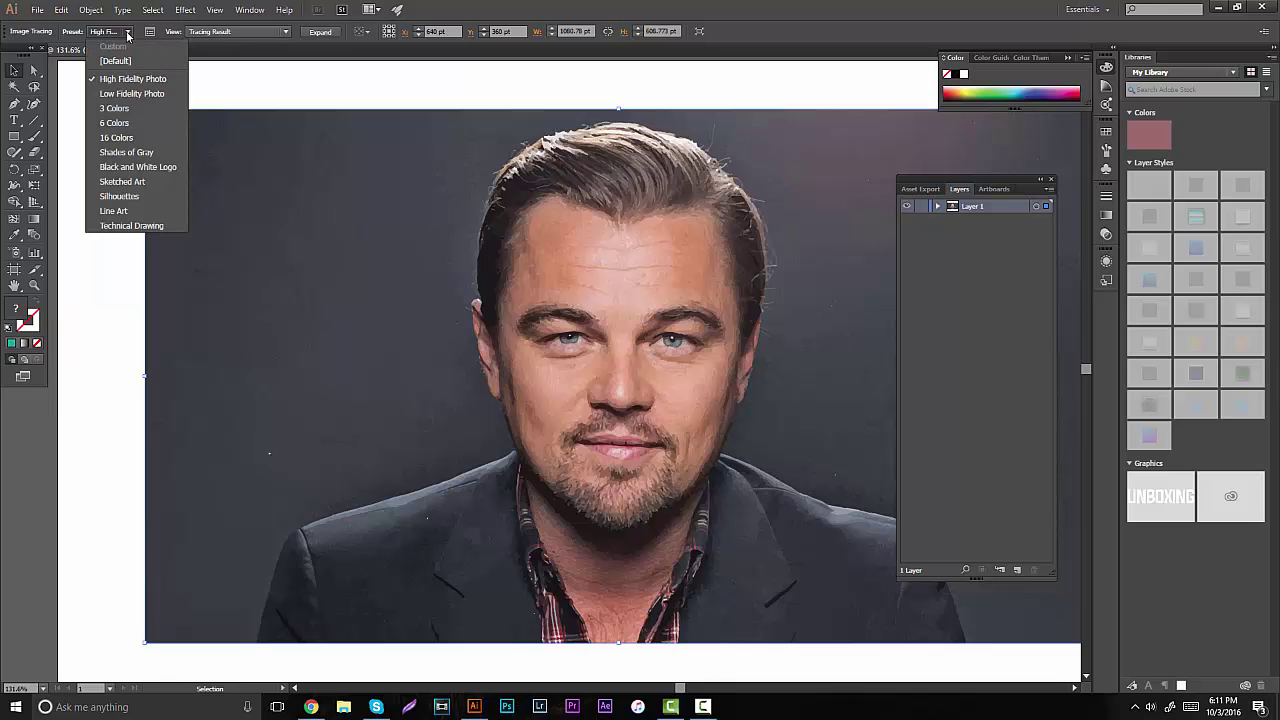
pyautogui.click(133, 94)
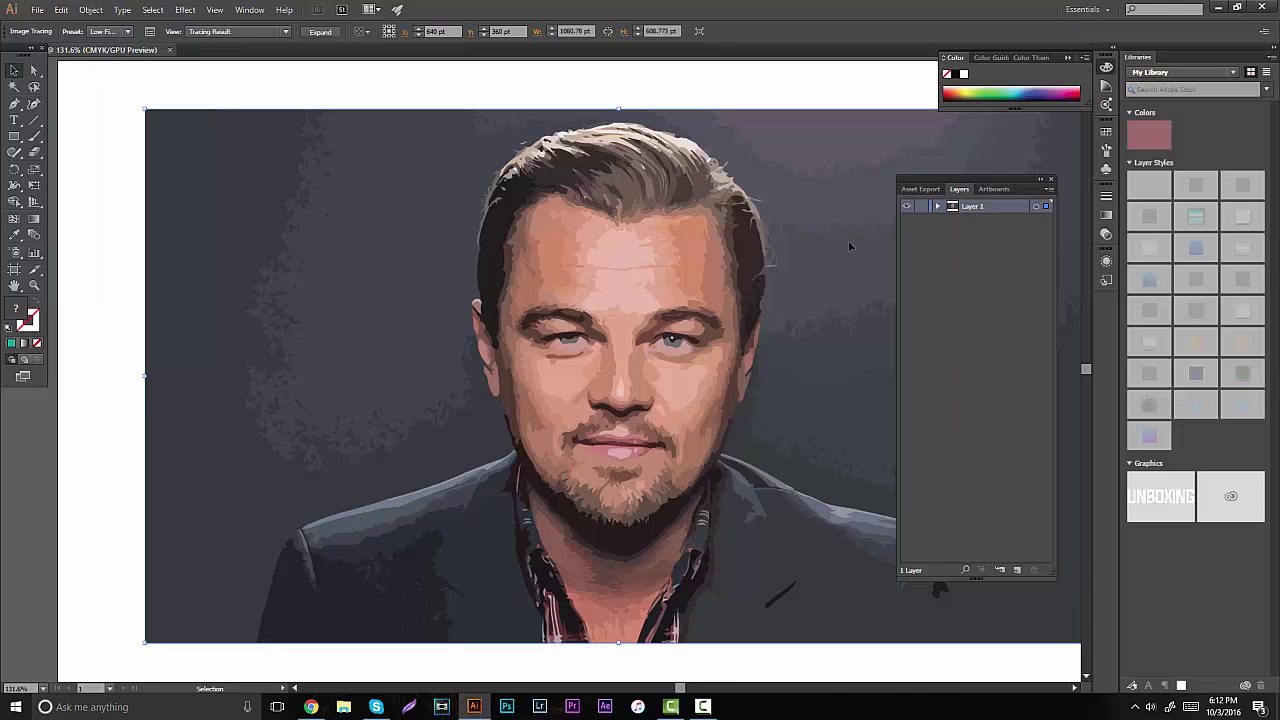
pyautogui.click(126, 32)
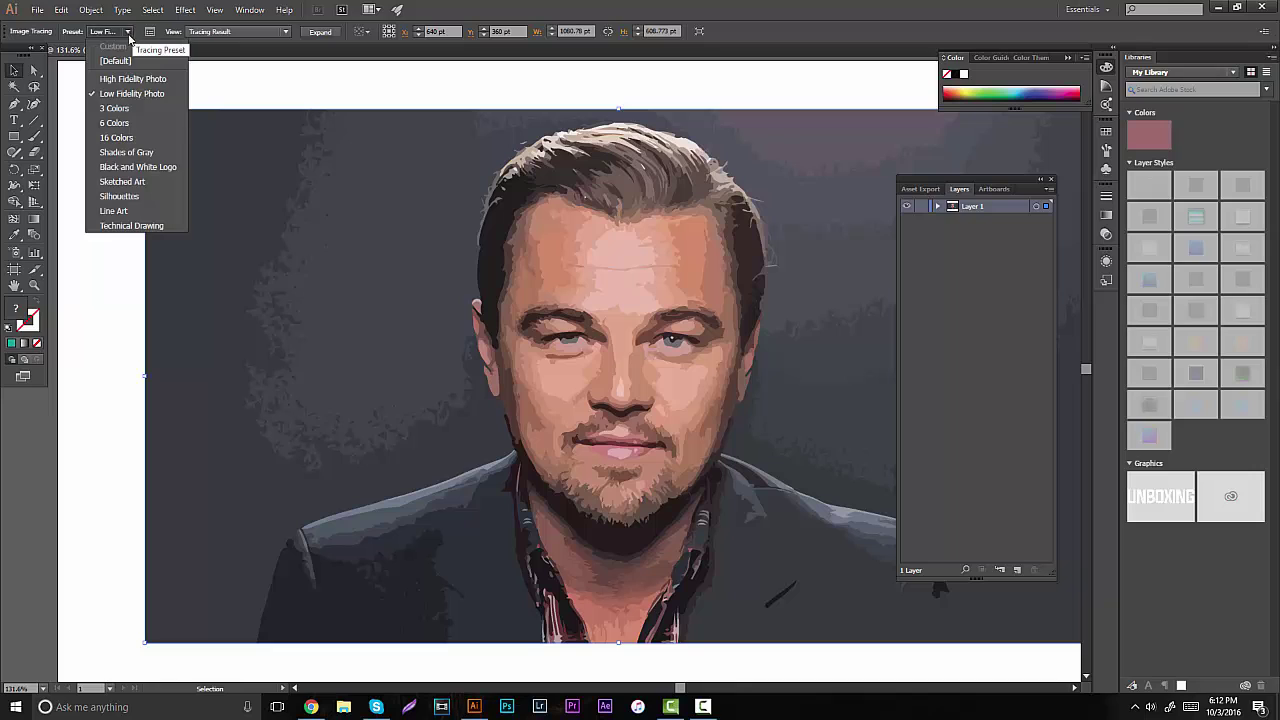
pyautogui.click(153, 123)
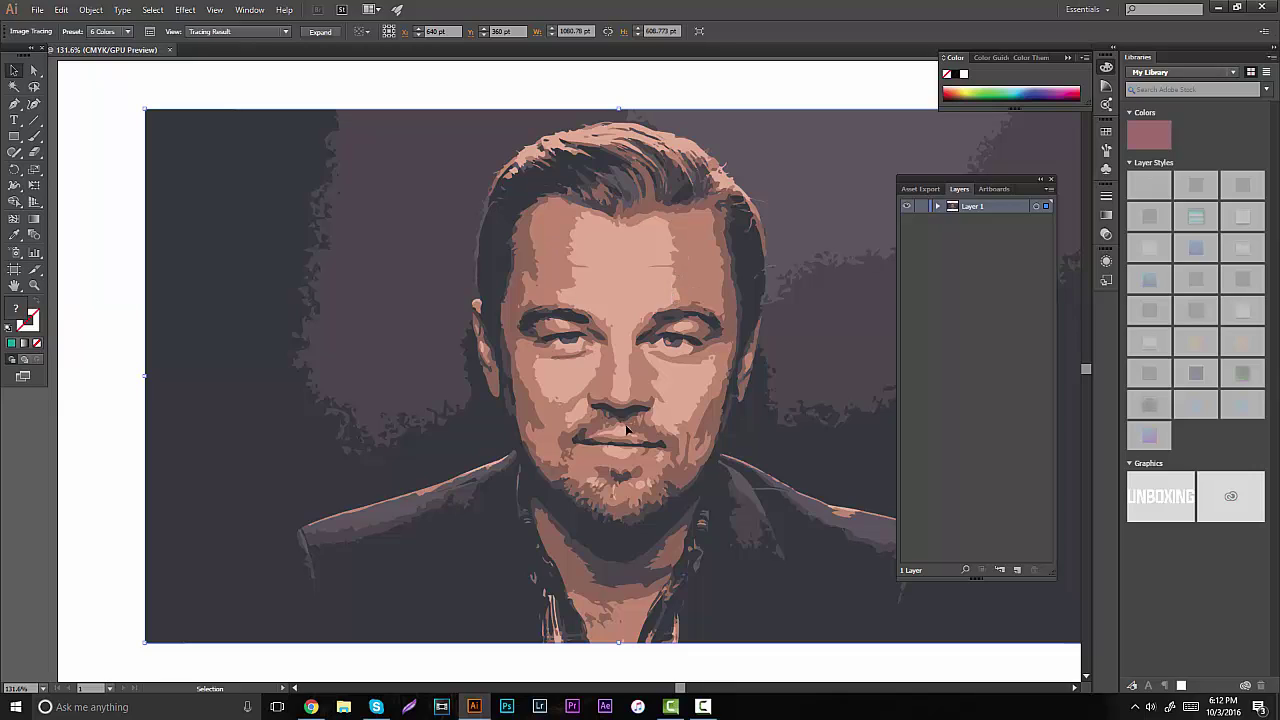
# - Switch the portrait's tracing preset to Shades of Gray
pyautogui.click(19, 74)
pyautogui.click(127, 31)
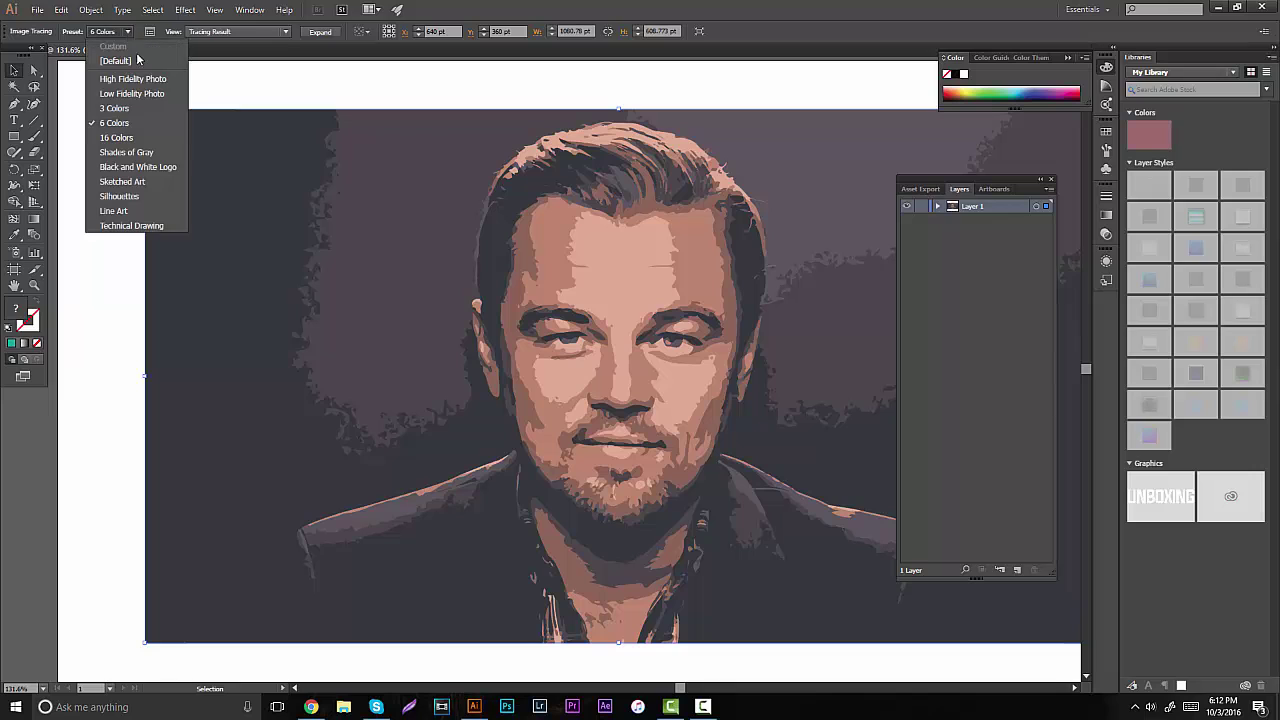
pyautogui.click(149, 154)
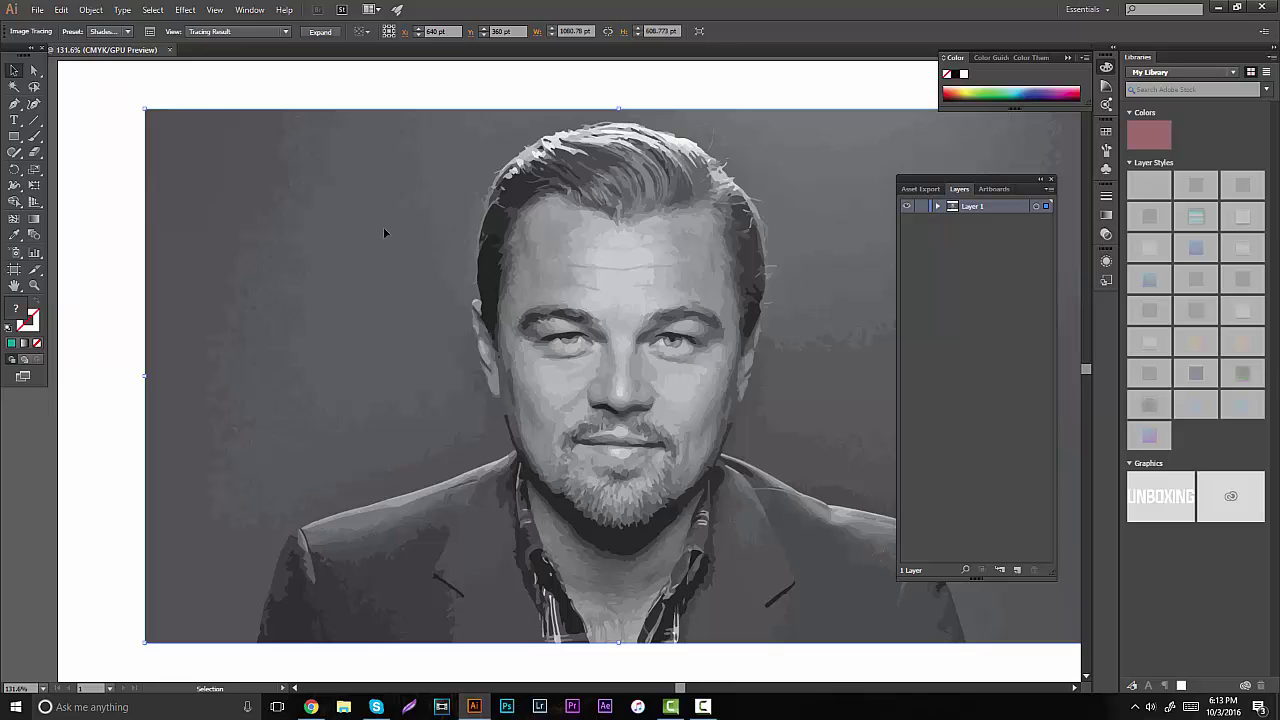
# - Try the Sketched Art tracing preset on the portrait and change it to Line Art
pyautogui.click(127, 33)
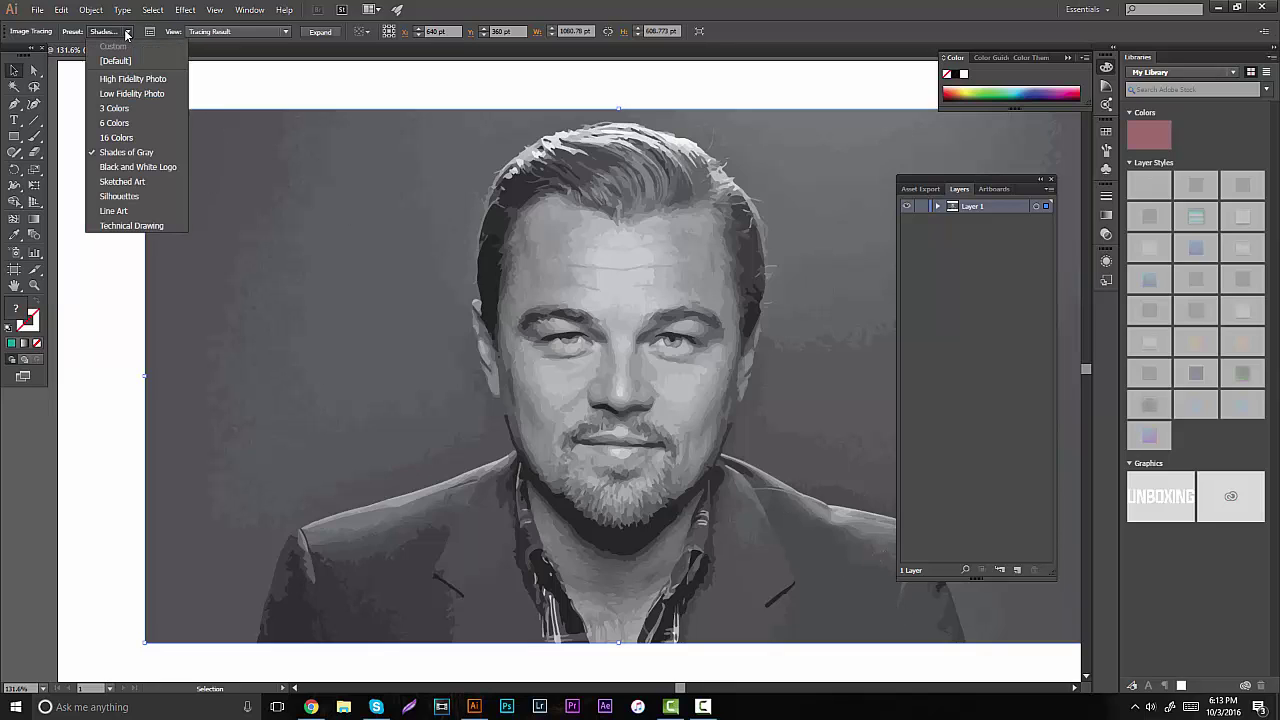
pyautogui.click(159, 181)
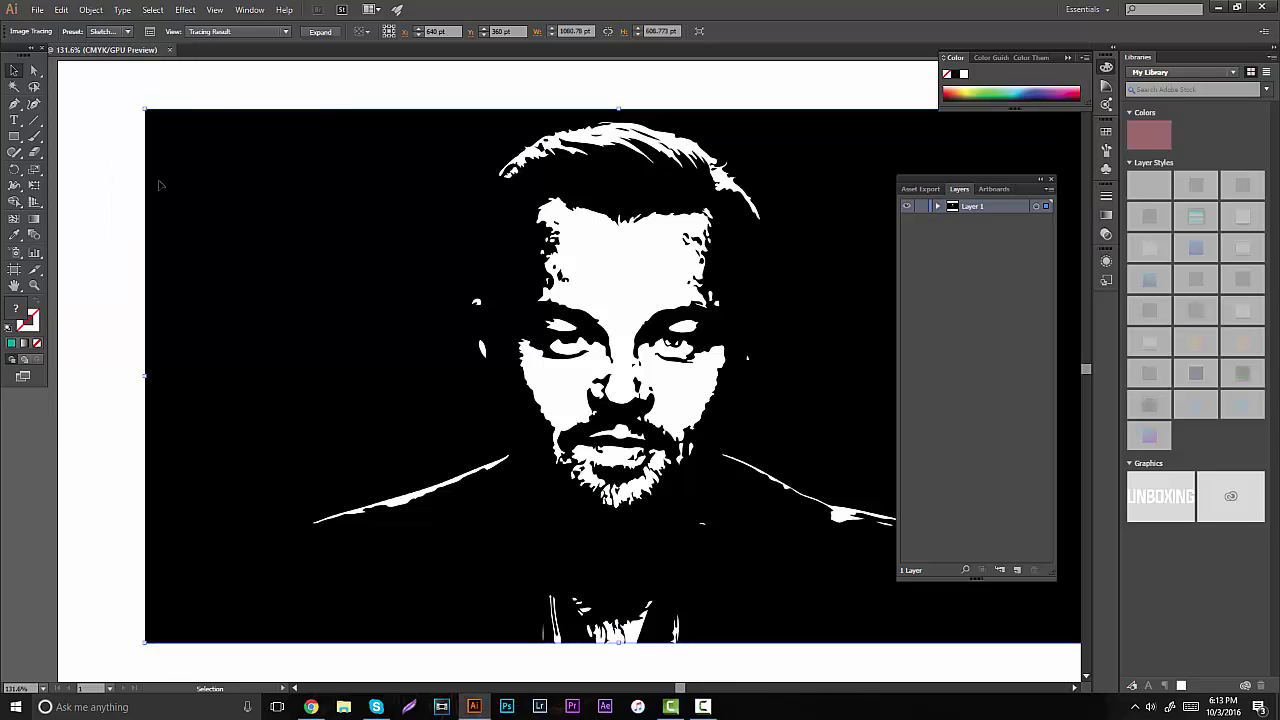
pyautogui.click(125, 32)
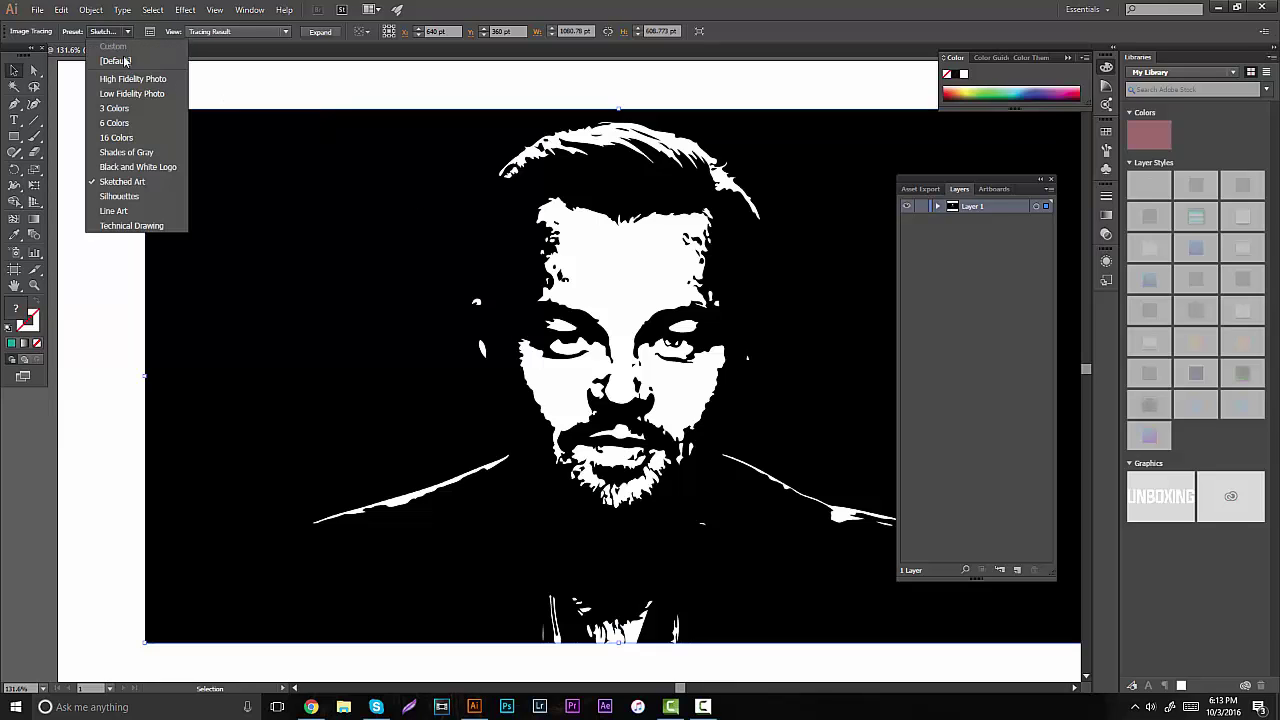
pyautogui.click(149, 211)
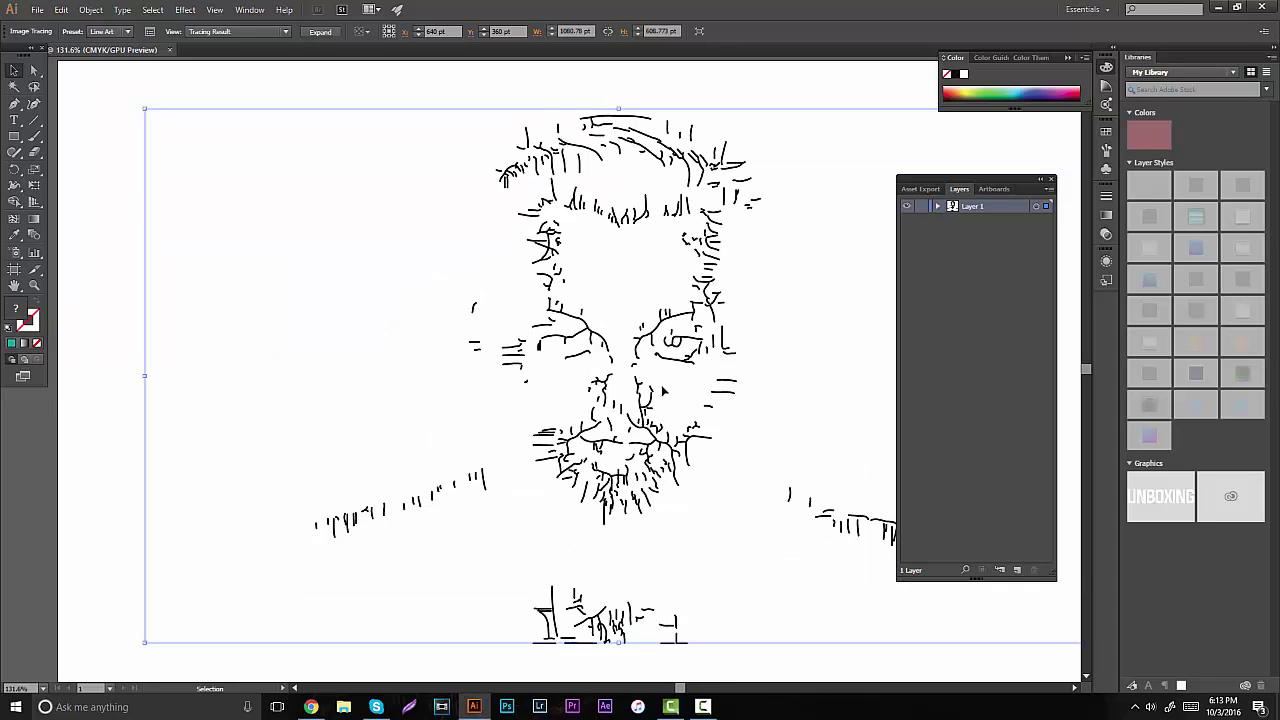
# - Try the Technical Drawing tracing preset on the portrait and change it to 16 Colors
pyautogui.click(115, 32)
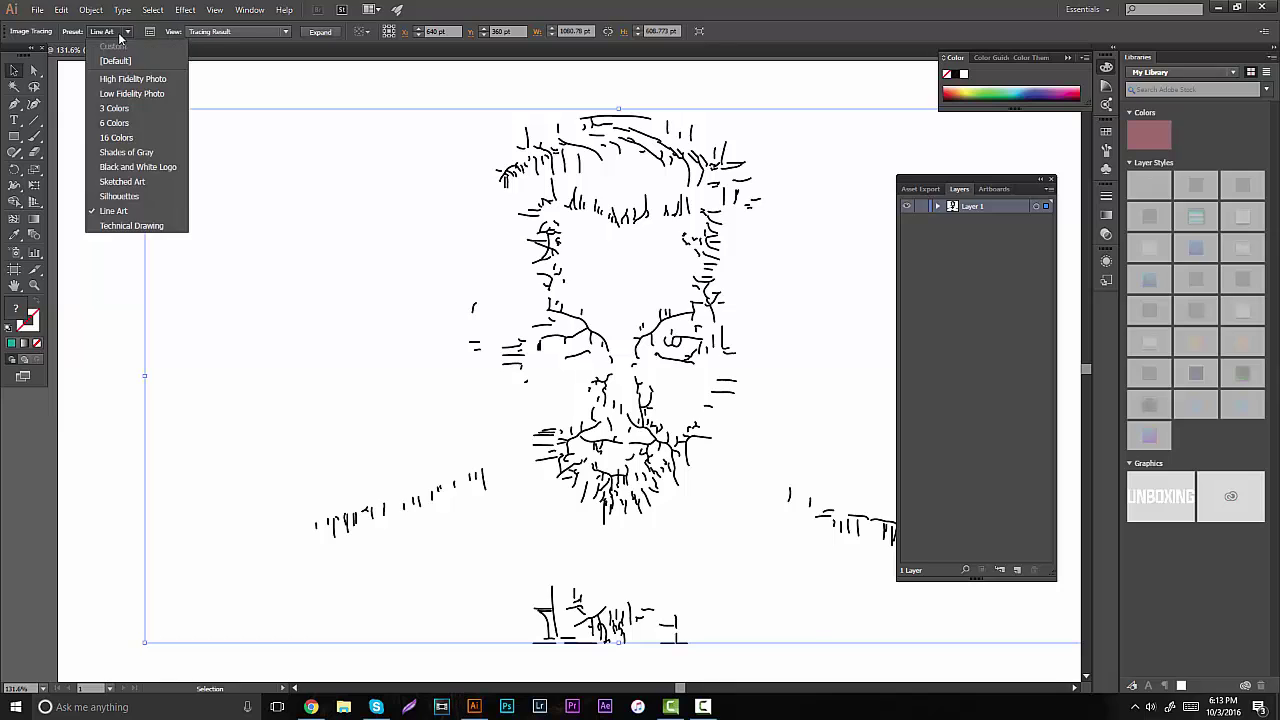
pyautogui.click(139, 227)
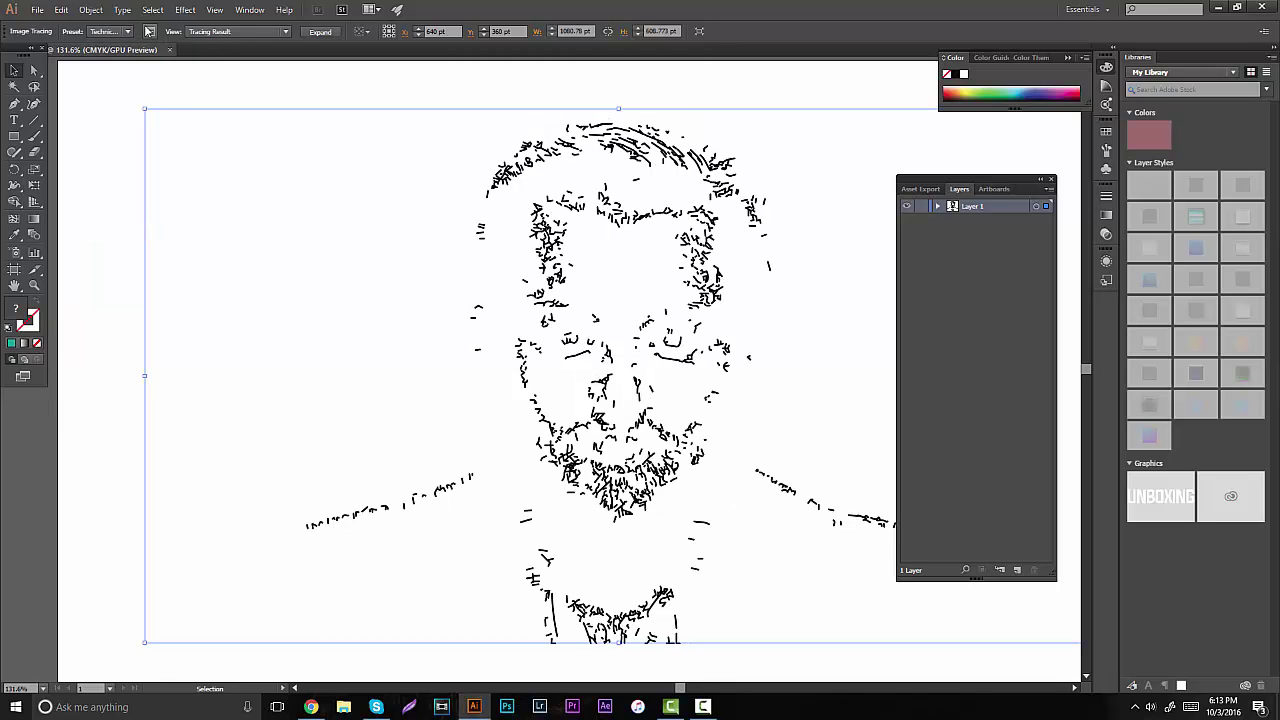
pyautogui.click(115, 31)
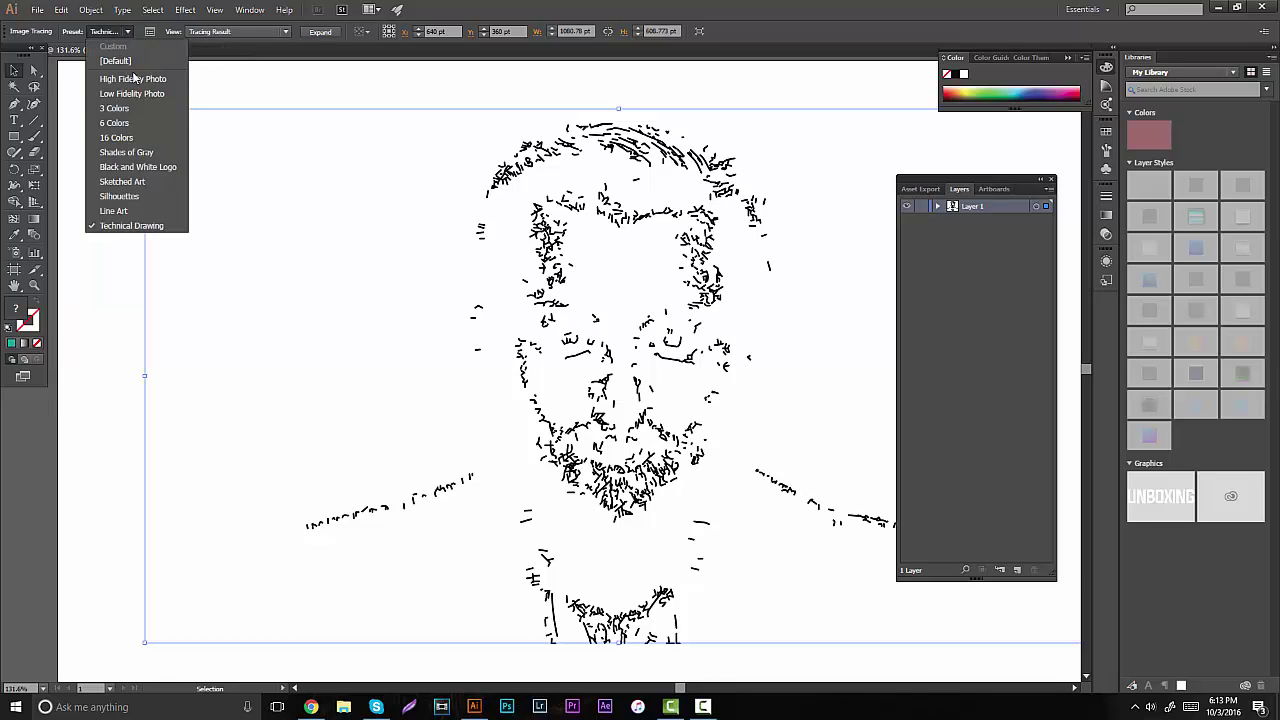
pyautogui.click(146, 137)
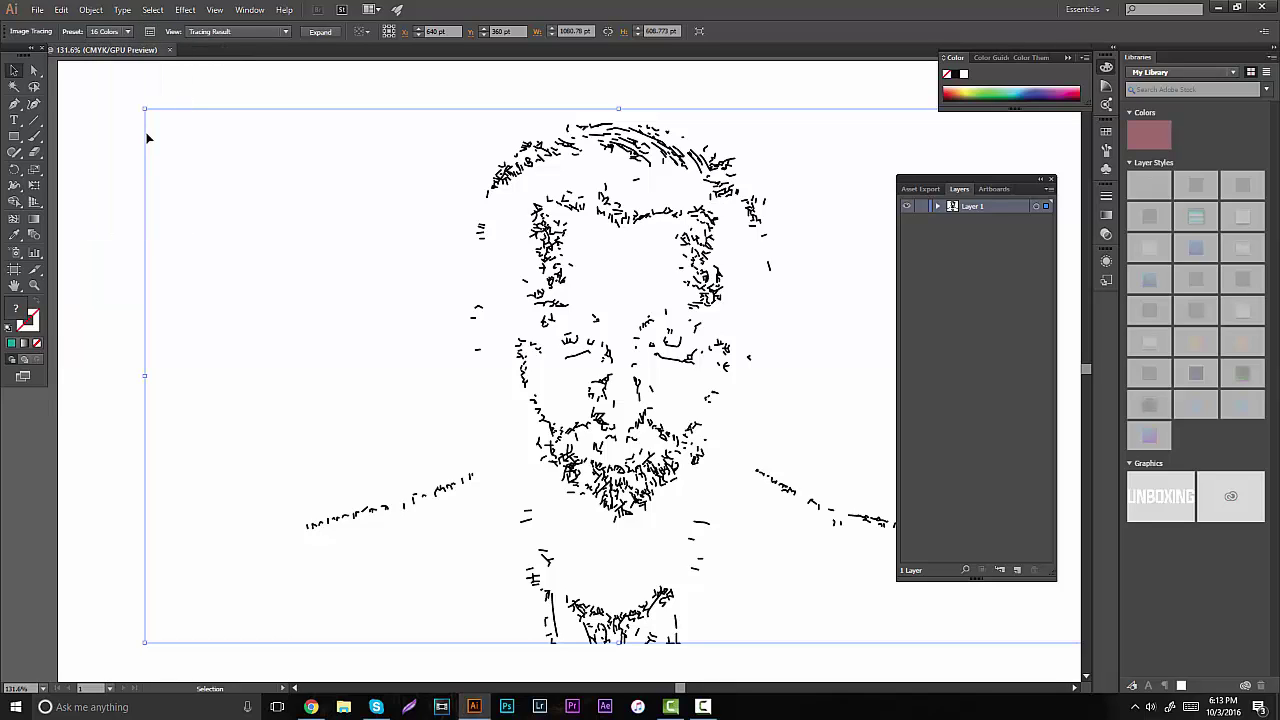
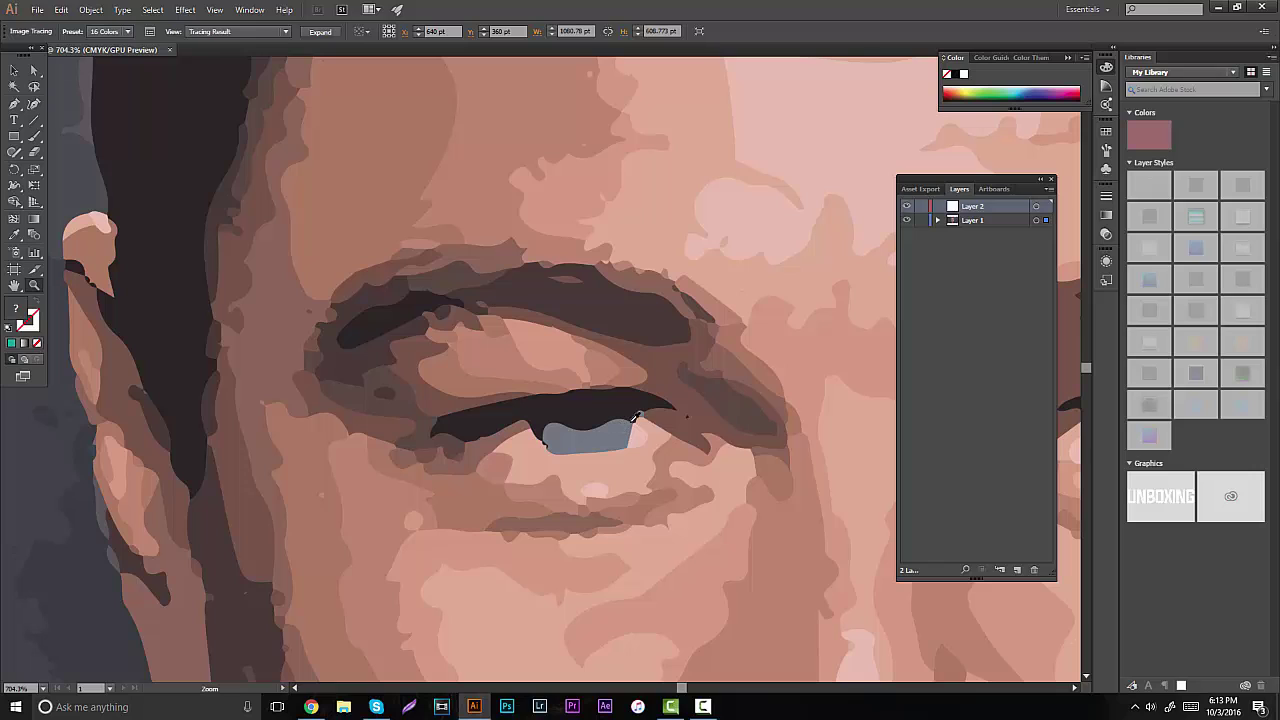
# - Sample the eyebrow's dark brown as a stroke color and paint brush strokes over the eyebrow and inner eye shadow on Layer 2
pyautogui.press('i')
pyautogui.click(647, 308)
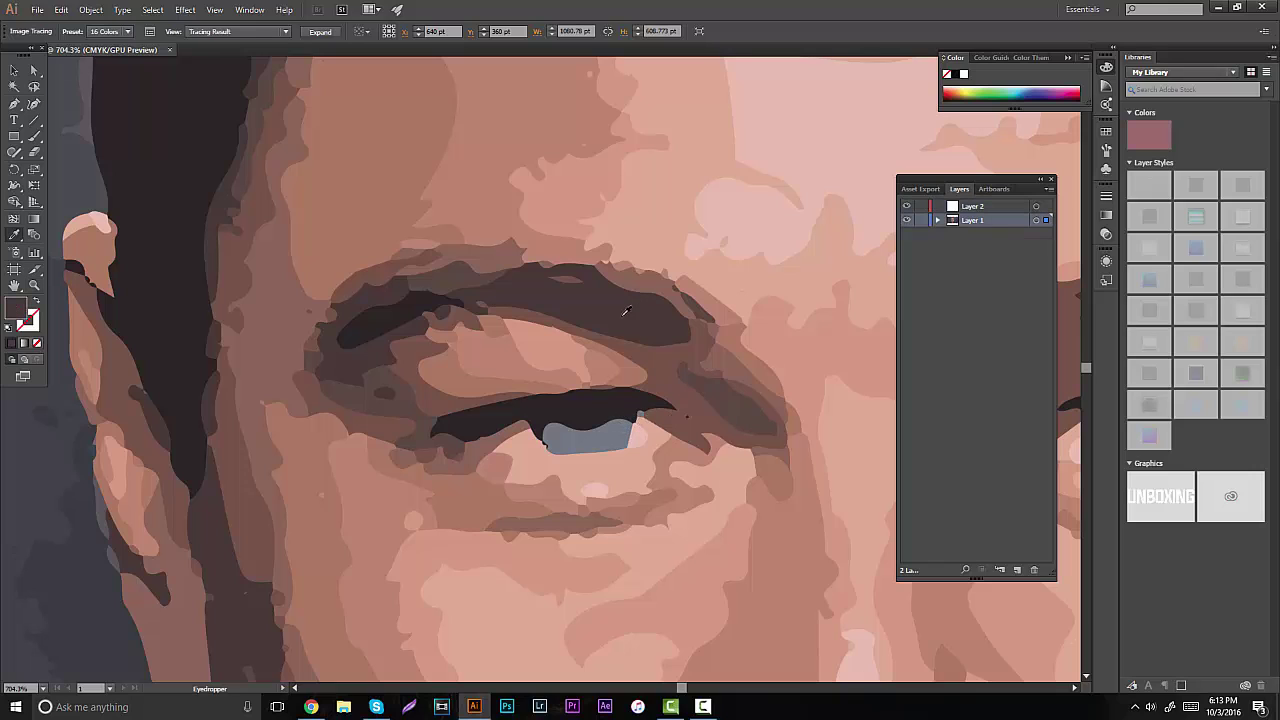
pyautogui.press('b')
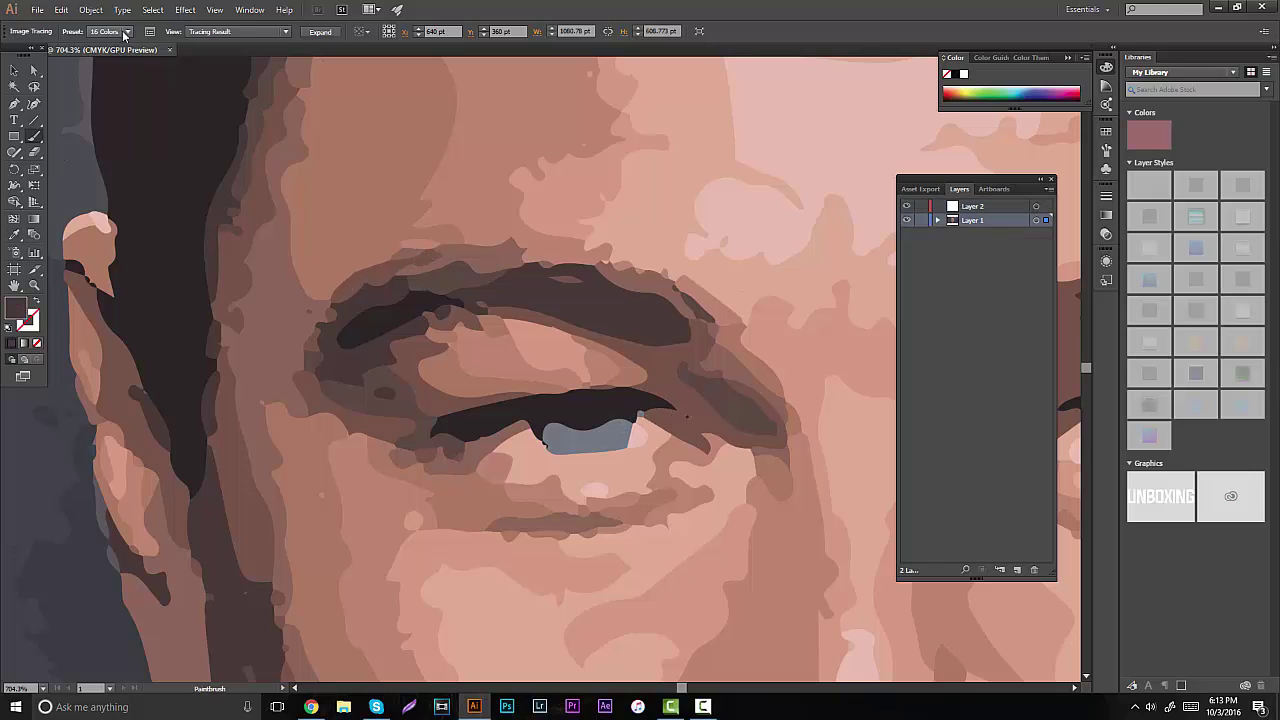
pyautogui.hotkey('ctrl', 'shift', 'a')
pyautogui.hotkey('shift', 'x')
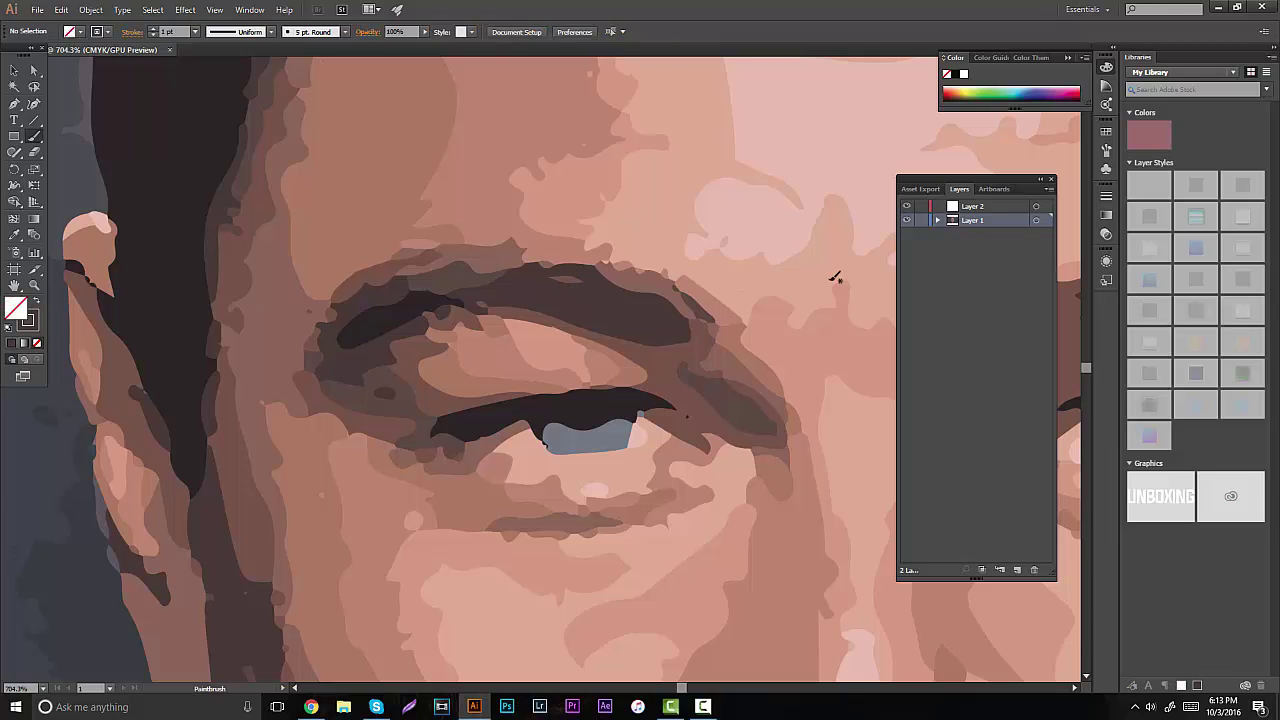
pyautogui.click(972, 206)
pyautogui.moveTo(681, 336)
pyautogui.mouseDown()
pyautogui.moveTo(560, 283)
pyautogui.moveTo(476, 280)
pyautogui.moveTo(535, 300)
pyautogui.mouseUp()
pyautogui.moveTo(698, 371); pyautogui.dragTo(772, 428)
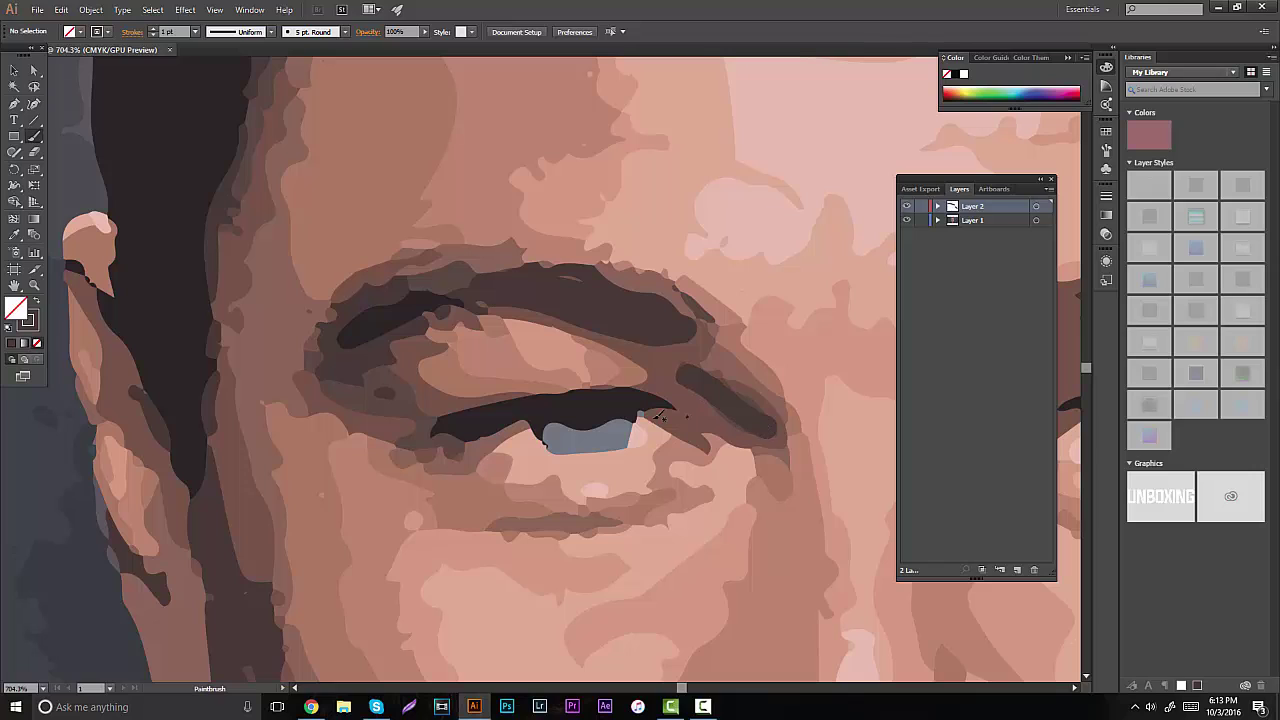
pyautogui.moveTo(716, 312); pyautogui.dragTo(672, 287)
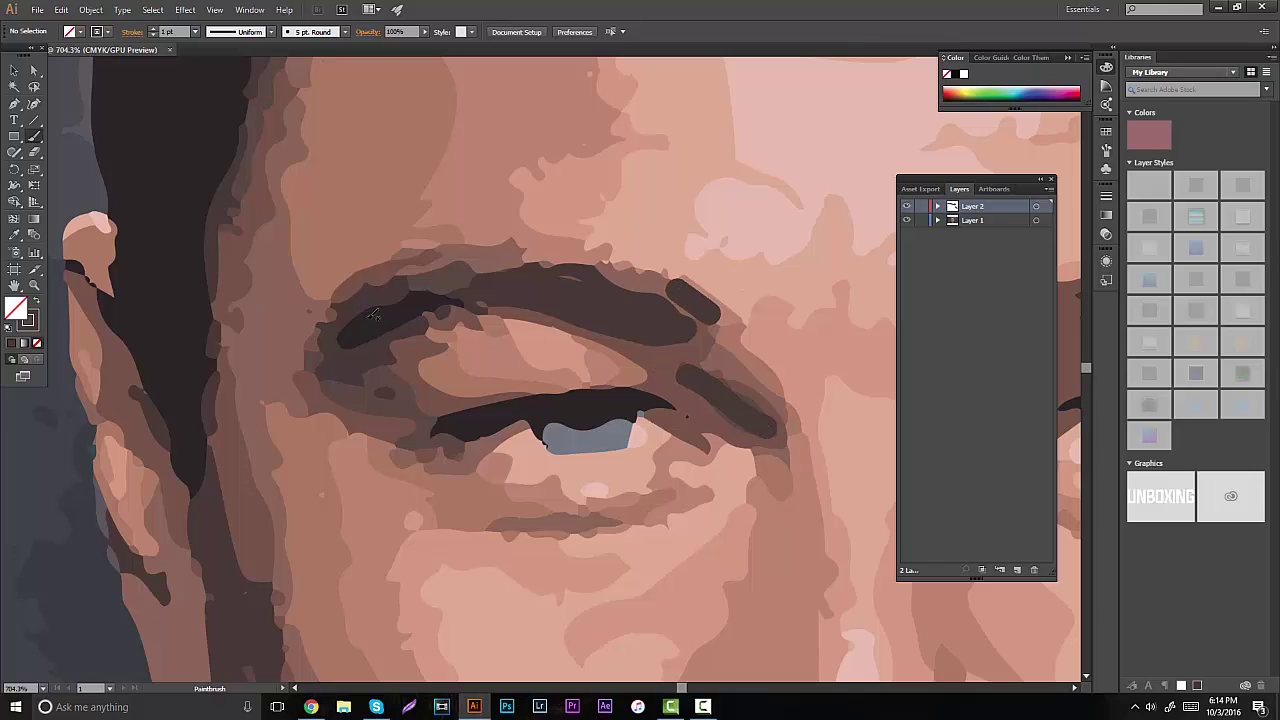
pyautogui.moveTo(410, 302)
pyautogui.mouseDown()
pyautogui.moveTo(342, 344)
pyautogui.moveTo(463, 263)
pyautogui.mouseUp()
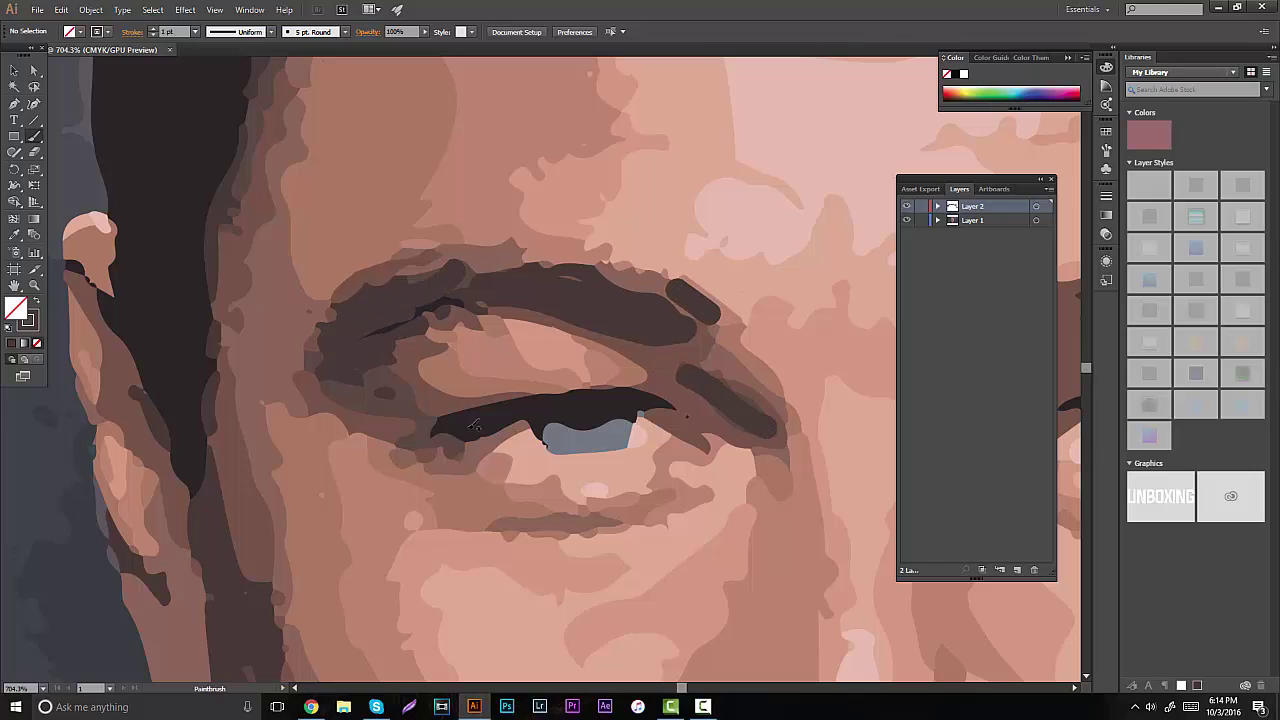
# - Sample the near-black upper lash color and paint over the blue iris with the Paintbrush on Layer 2
pyautogui.press('i')
pyautogui.click(548, 414)
pyautogui.press('b')
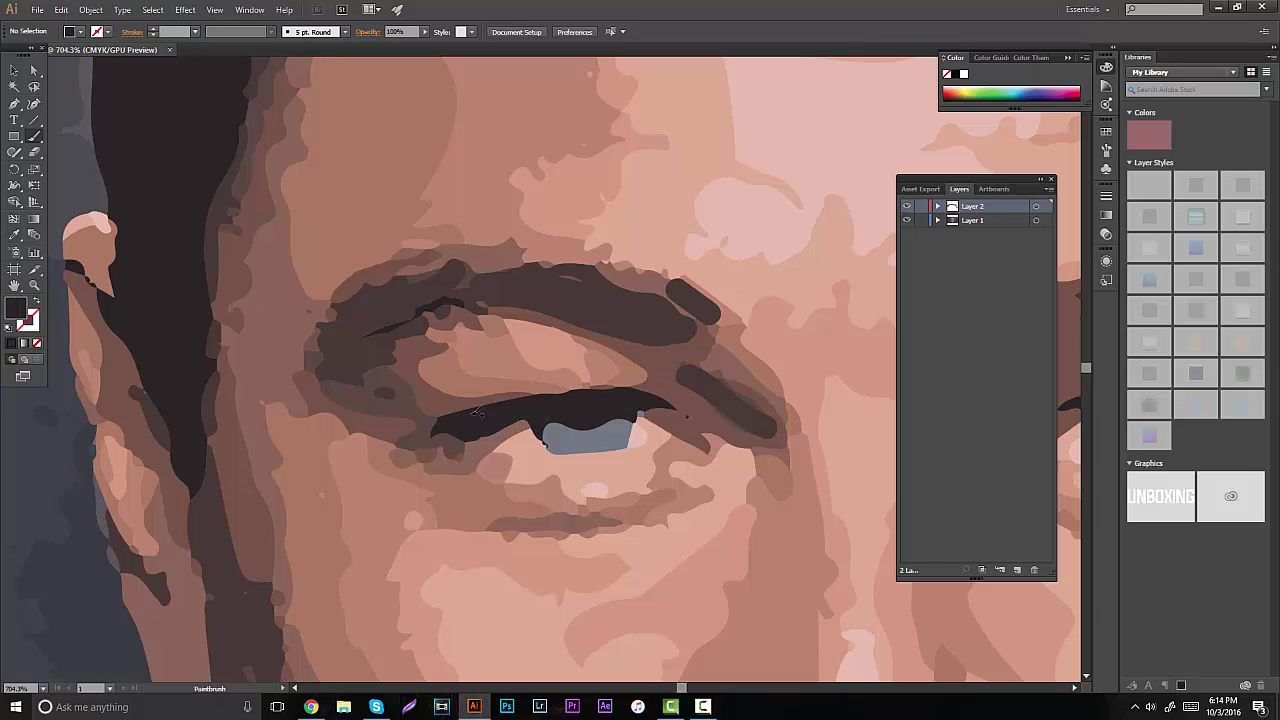
pyautogui.moveTo(560, 420)
pyautogui.mouseDown()
pyautogui.moveTo(577, 448)
pyautogui.moveTo(638, 403)
pyautogui.moveTo(557, 435)
pyautogui.moveTo(604, 426)
pyautogui.mouseUp()
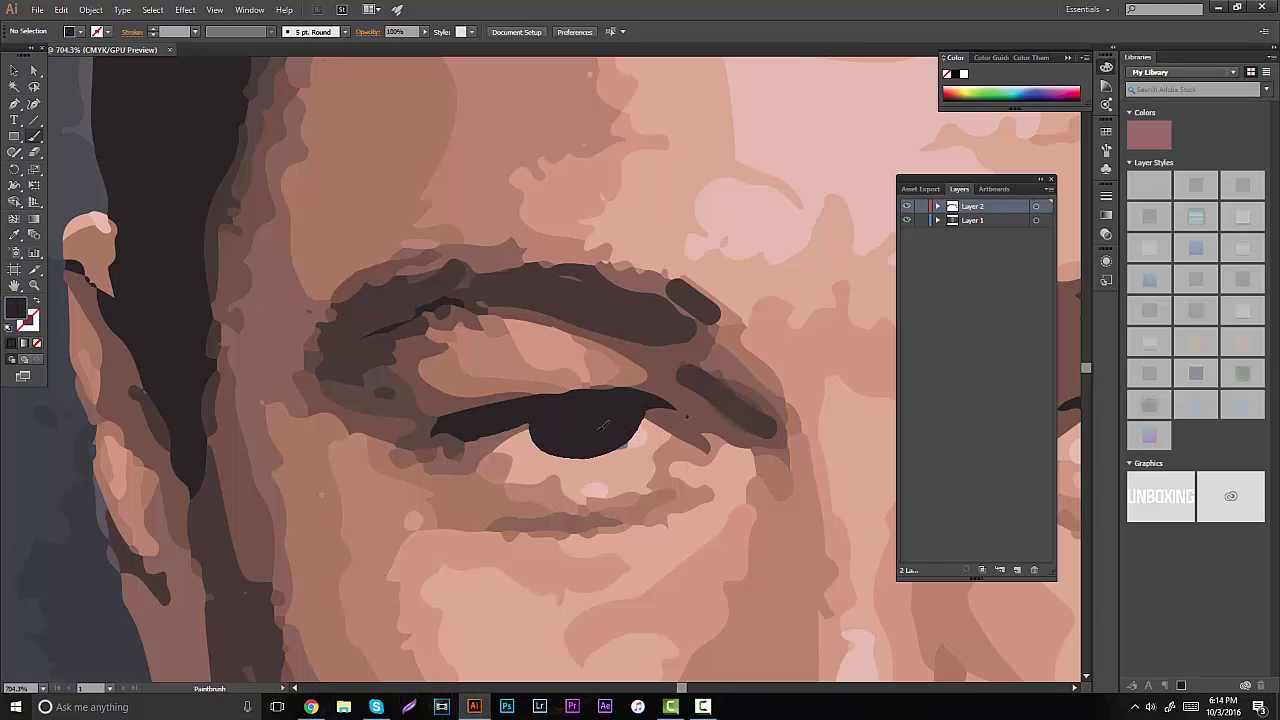
# - Check the painted strokes by toggling Layer 1's visibility, and delete Layer 2 with its artwork
pyautogui.click(906, 221)
pyautogui.click(906, 221)
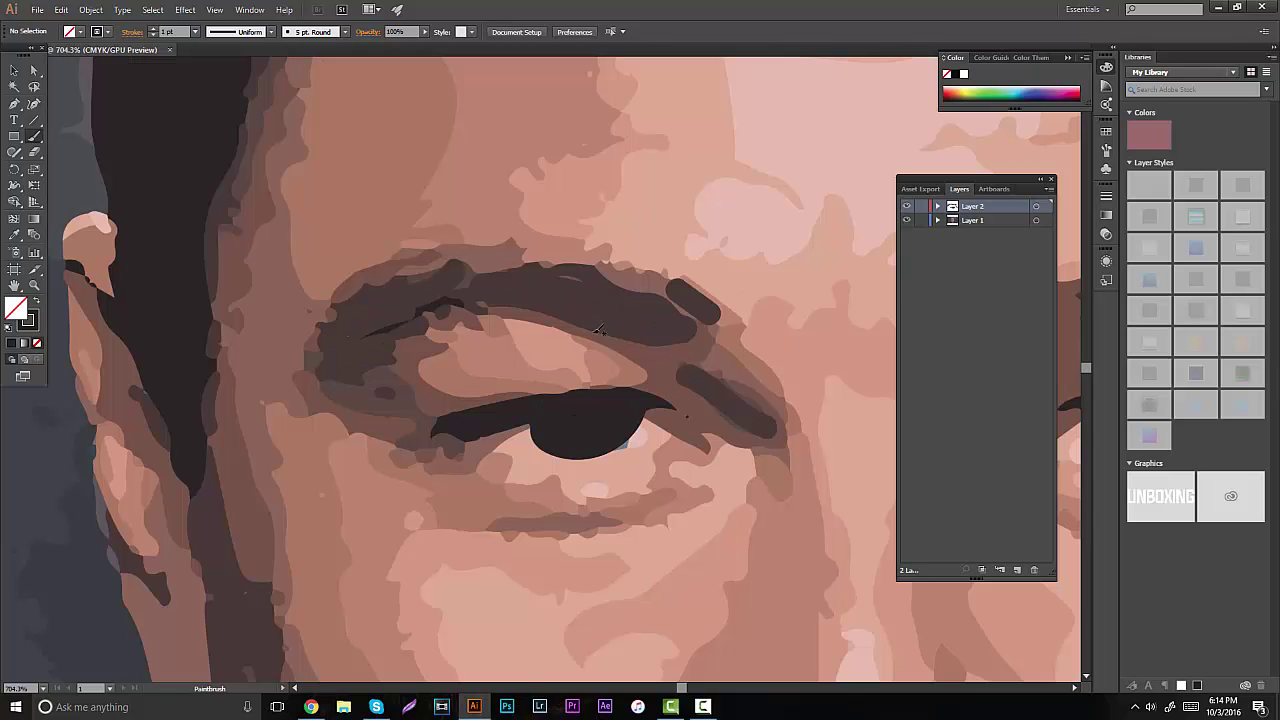
pyautogui.click(1033, 570)
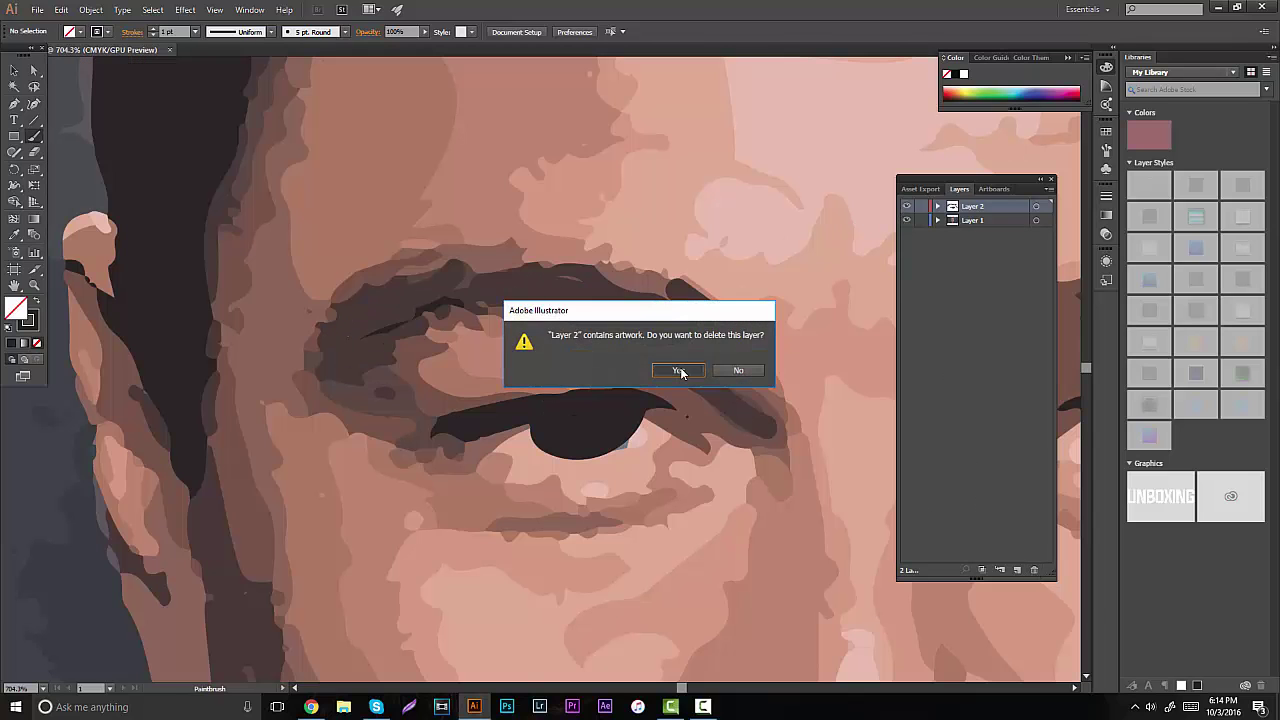
pyautogui.click(680, 372)
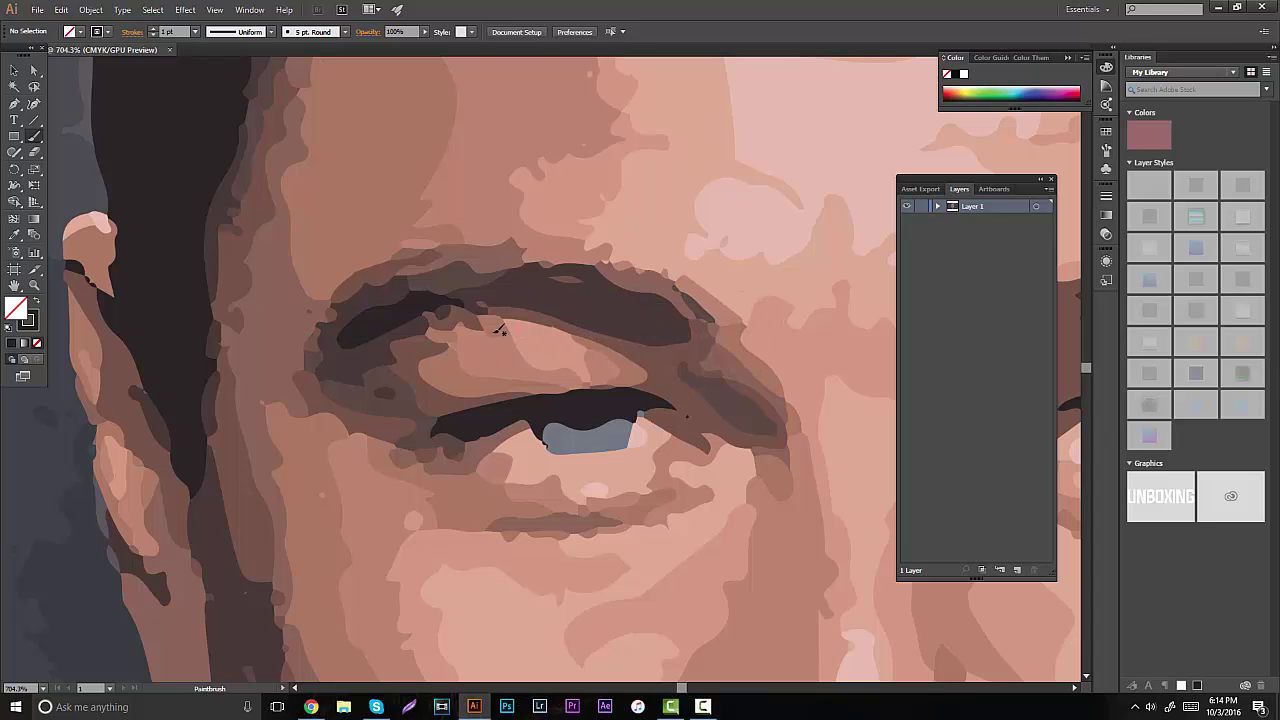
# - Select the traced portrait and set its tracing preset to 6 Colors
pyautogui.click(34, 285)
pyautogui.scroll(-3, 370, 270)
pyautogui.scroll(5, 687, 290)
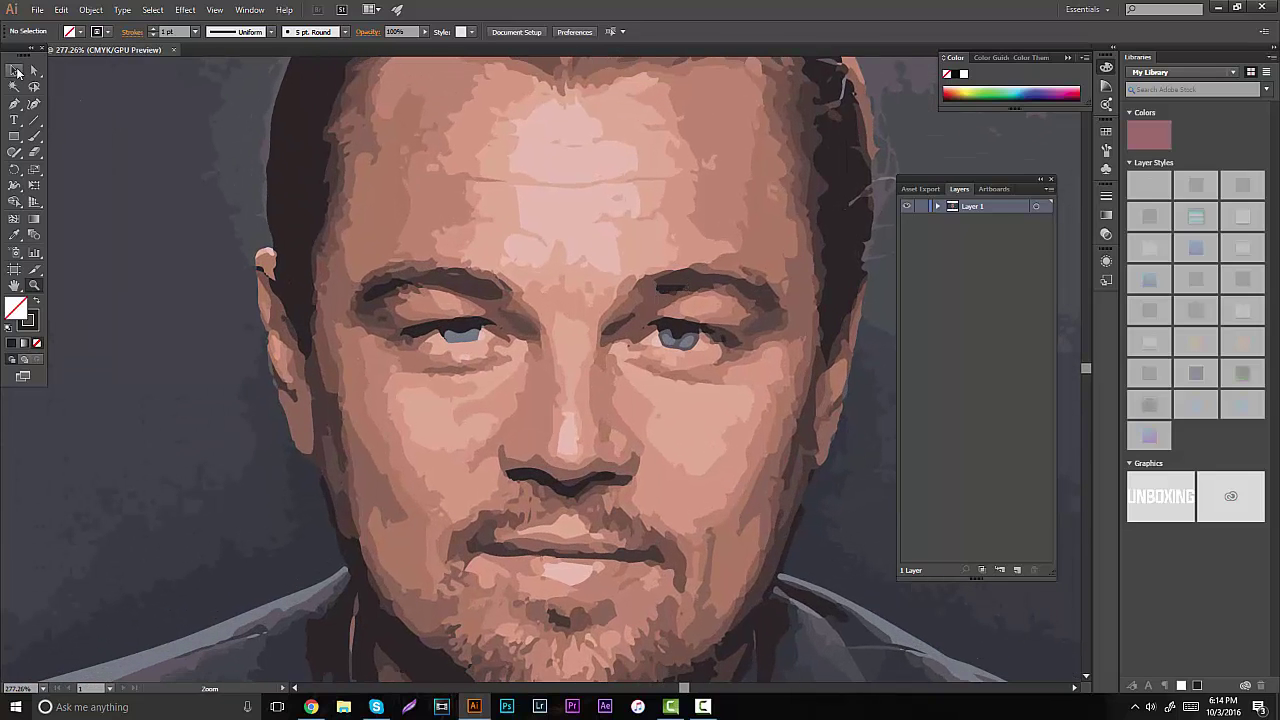
pyautogui.click(17, 72)
pyautogui.click(470, 143)
pyautogui.click(110, 31)
pyautogui.click(115, 123)
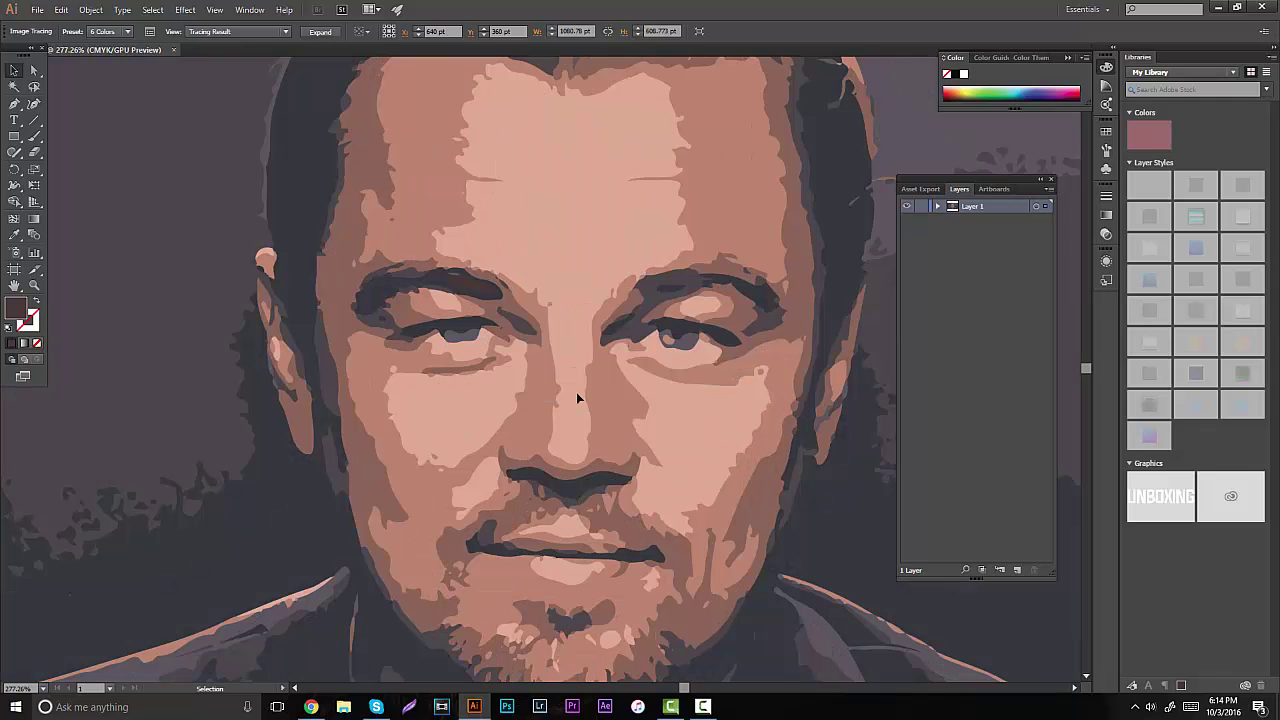
# - Add a new layer above the traced portrait's layer
pyautogui.click(34, 285)
pyautogui.moveTo(505, 352); pyautogui.dragTo(430, 405)
pyautogui.click(1017, 569)
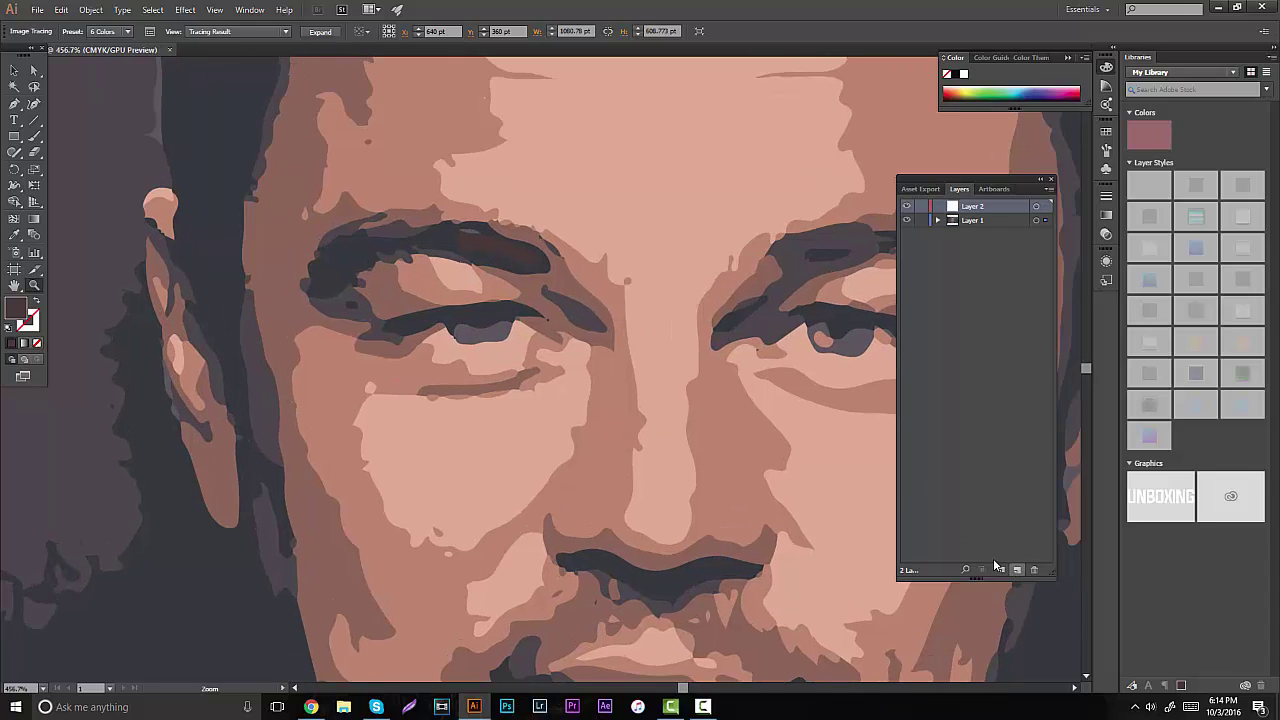
# - Try smoothing the cheek and nose area with brush strokes in the sampled light skin tone, and undo the strokes
pyautogui.press('i')
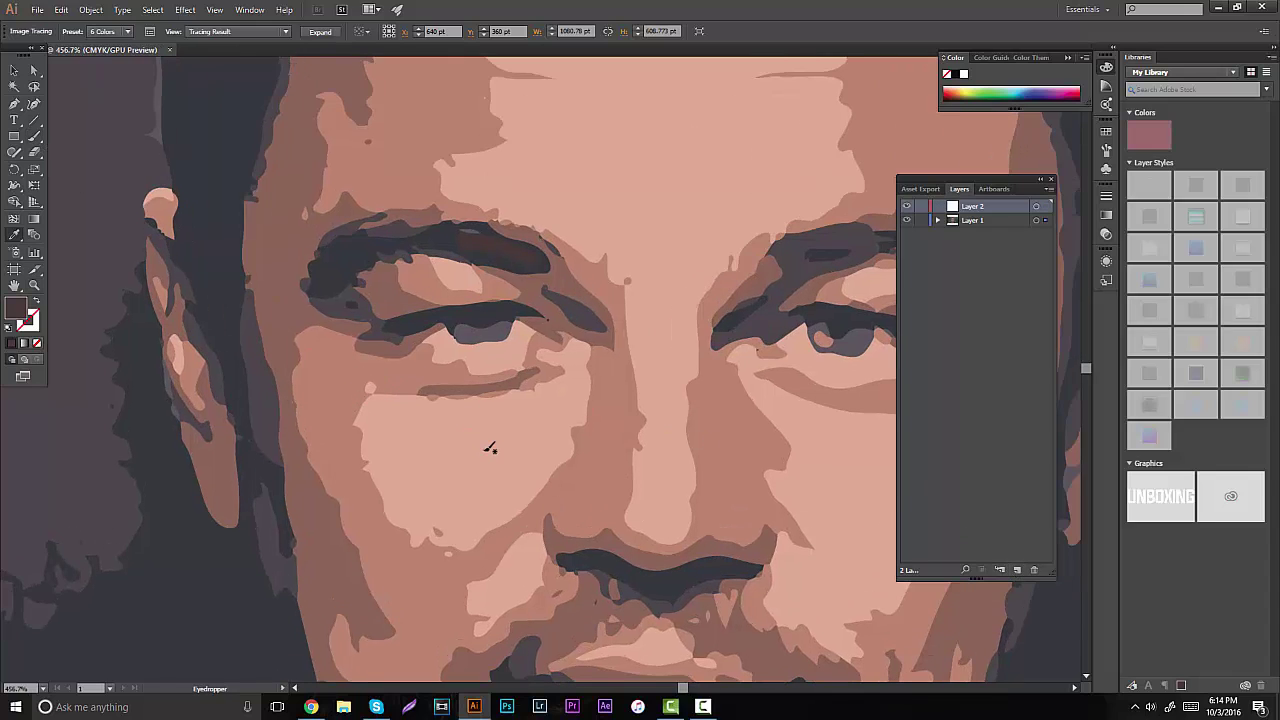
pyautogui.click(490, 448)
pyautogui.press('b')
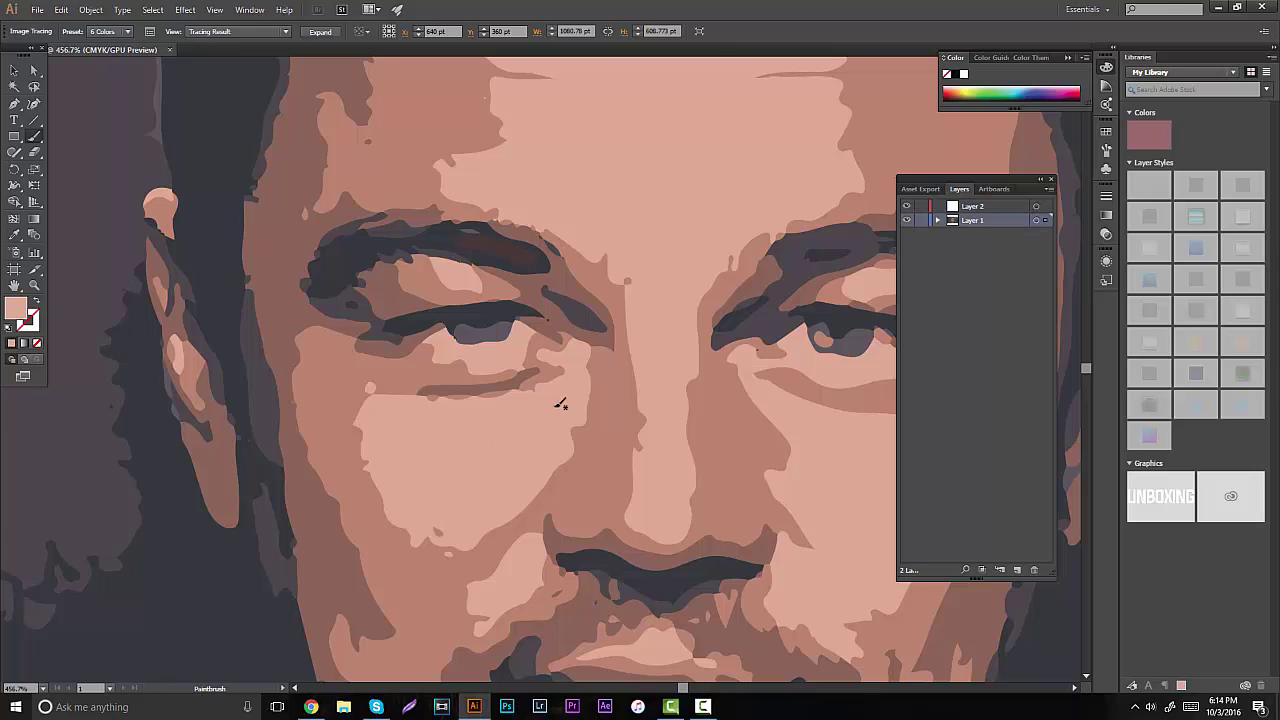
pyautogui.moveTo(560, 343)
pyautogui.mouseDown()
pyautogui.moveTo(545, 372)
pyautogui.moveTo(483, 397)
pyautogui.moveTo(390, 396)
pyautogui.moveTo(370, 458)
pyautogui.moveTo(412, 538)
pyautogui.moveTo(478, 546)
pyautogui.moveTo(540, 494)
pyautogui.moveTo(577, 452)
pyautogui.moveTo(595, 372)
pyautogui.moveTo(580, 348)
pyautogui.mouseUp()
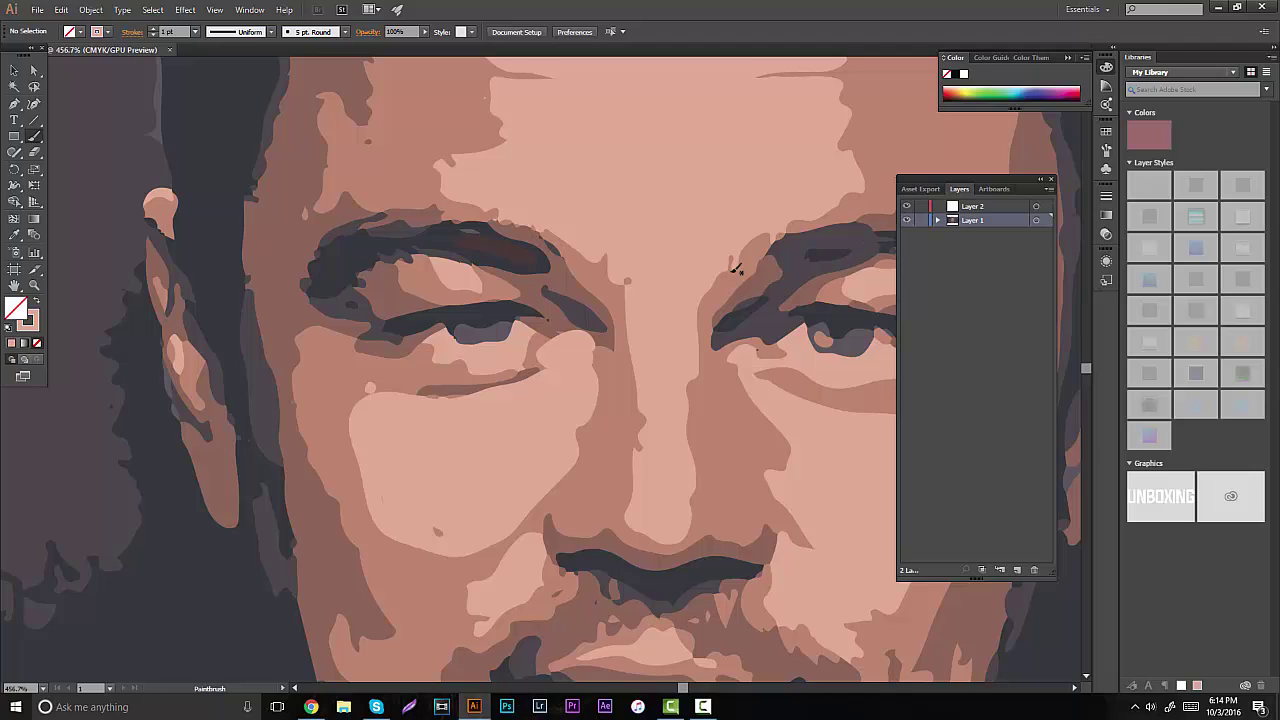
pyautogui.moveTo(568, 462); pyautogui.dragTo(634, 470)
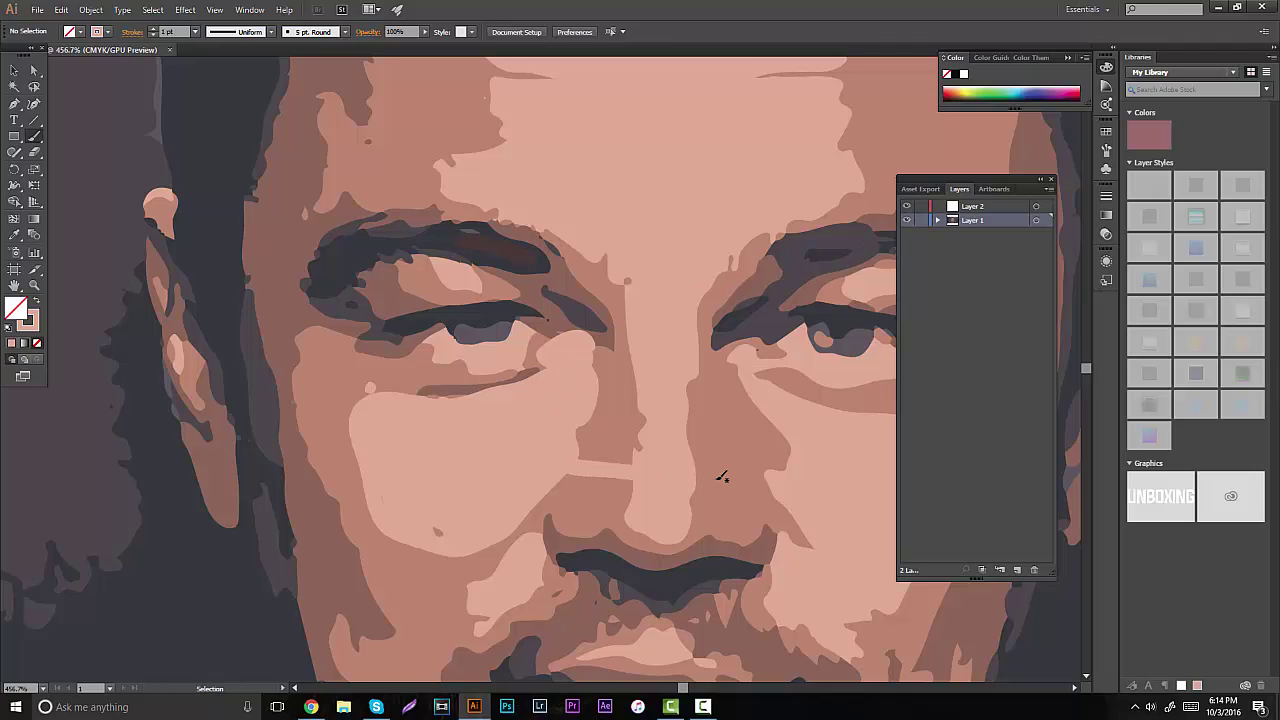
pyautogui.hotkey('ctrl', 'z')
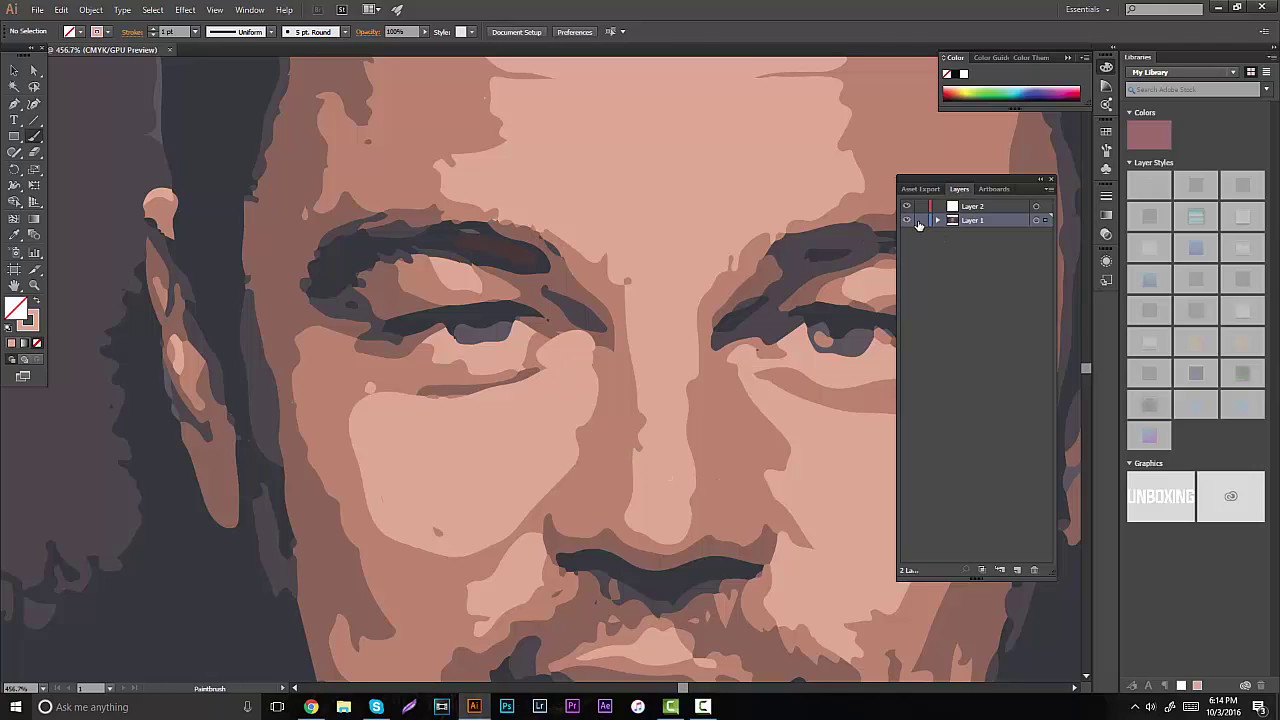
pyautogui.hotkey('ctrl', 'z')
# - Examine the 6 Colors portrait as a whole and around the face
pyautogui.click(34, 285)
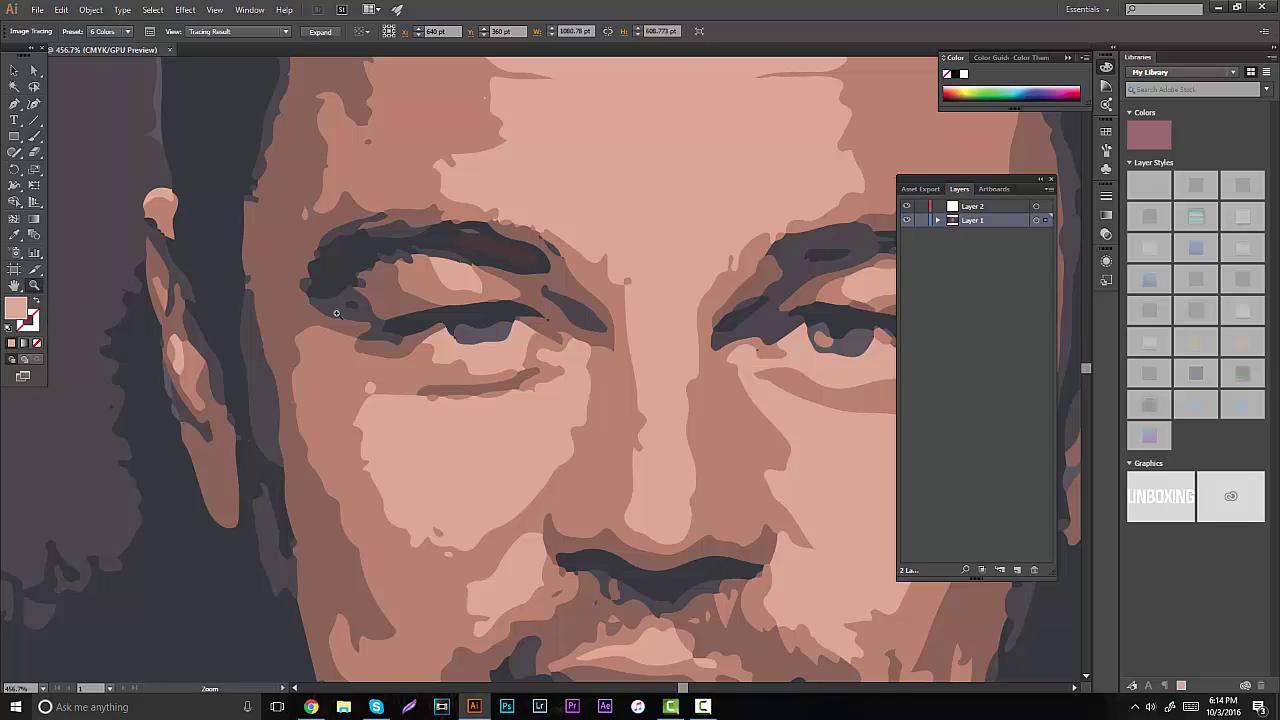
pyautogui.moveTo(338, 315); pyautogui.dragTo(226, 307)
pyautogui.moveTo(508, 387); pyautogui.dragTo(448, 391)
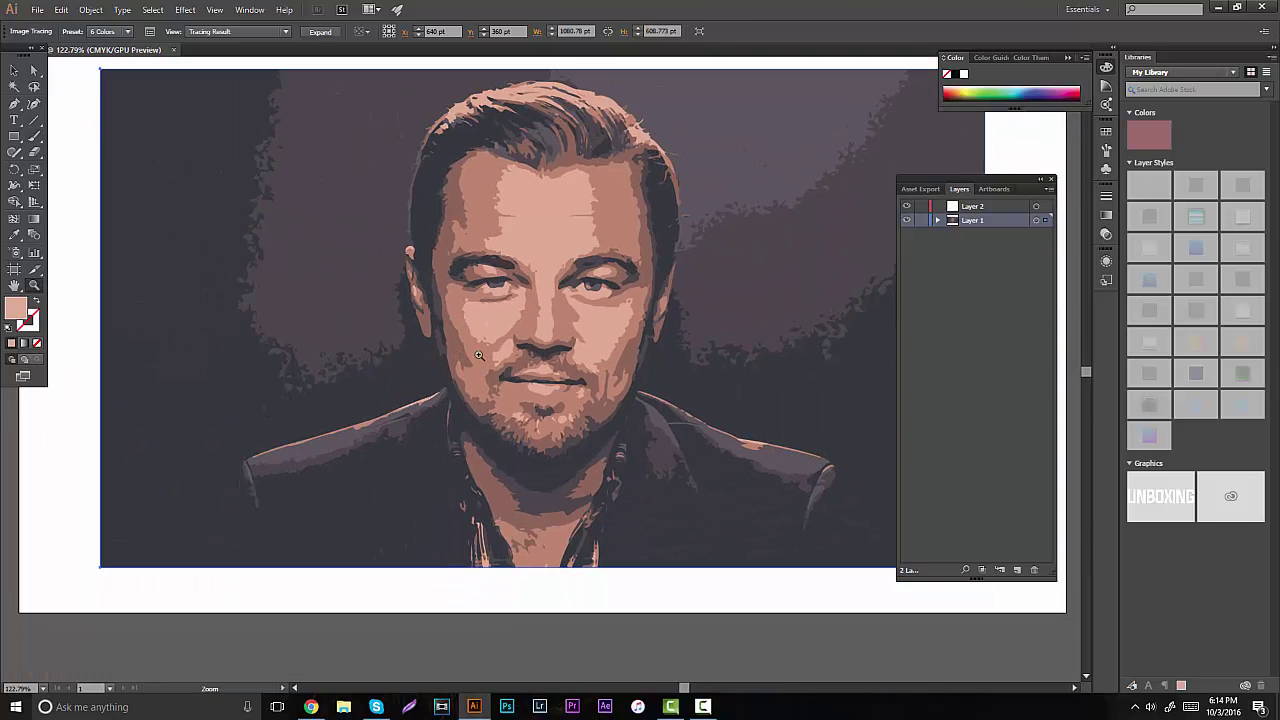
pyautogui.moveTo(554, 349); pyautogui.dragTo(578, 345)
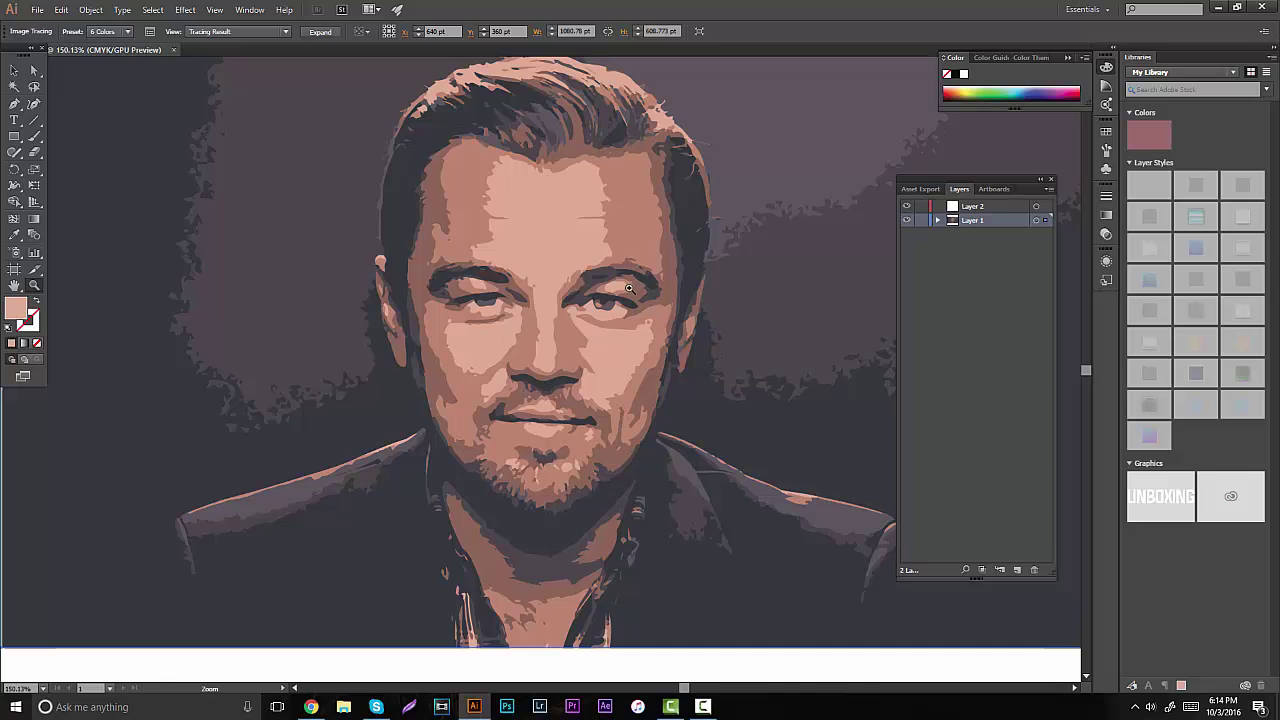
pyautogui.moveTo(630, 289)
pyautogui.mouseDown()
pyautogui.moveTo(591, 291)
pyautogui.moveTo(628, 282)
pyautogui.mouseUp()
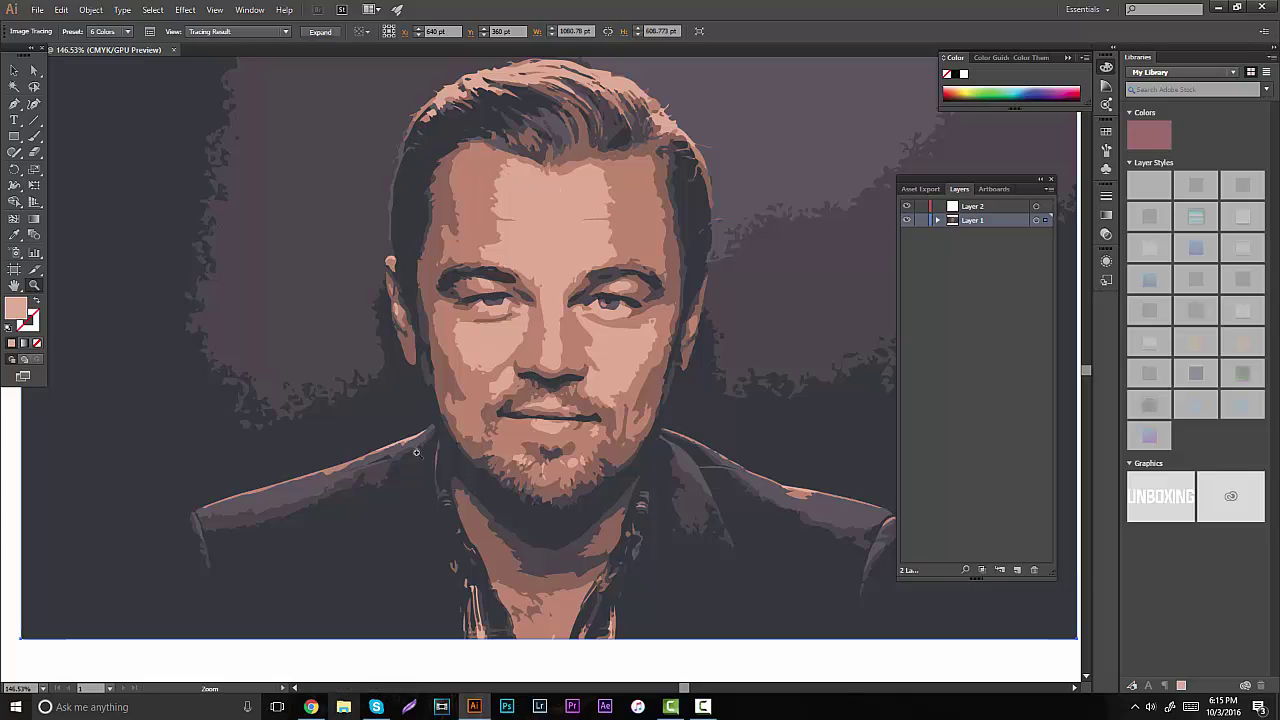
# - Switch to Chrome and search Google Images for "illustrated portrait"
pyautogui.click(311, 707)
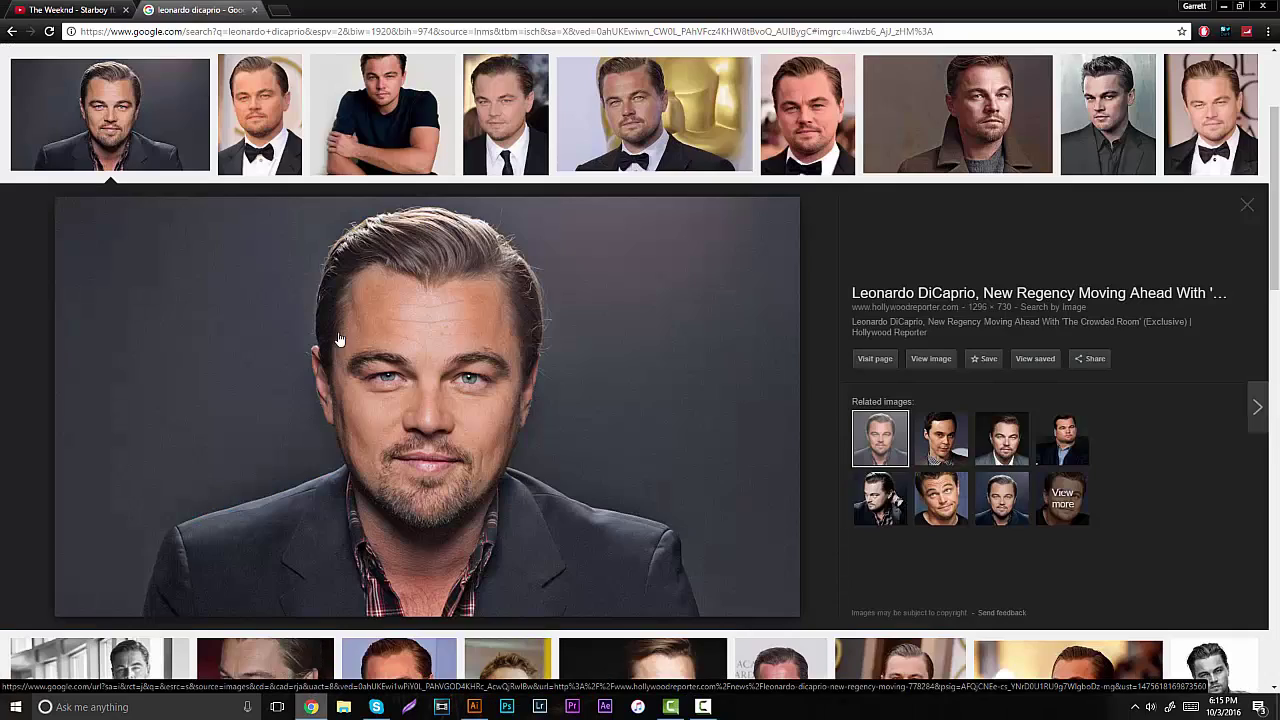
pyautogui.scroll(2, 393, 150)
pyautogui.tripleClick(332, 62)
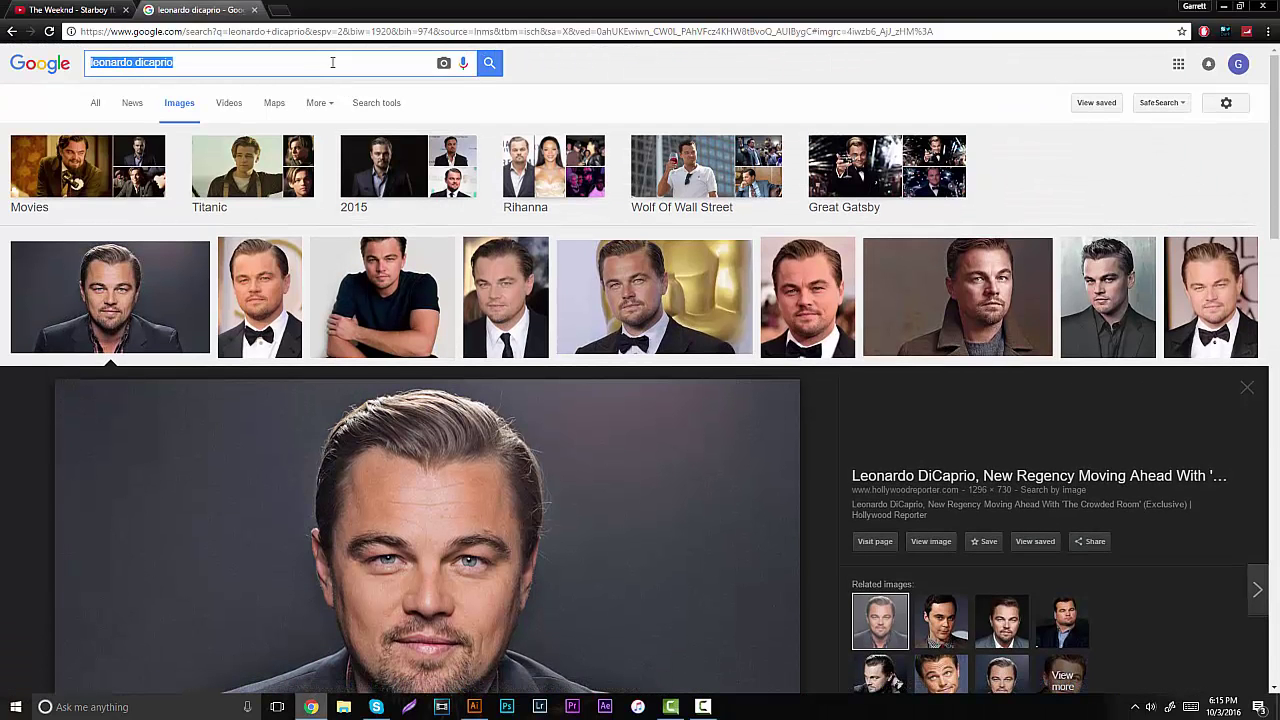
pyautogui.write('illustrated')
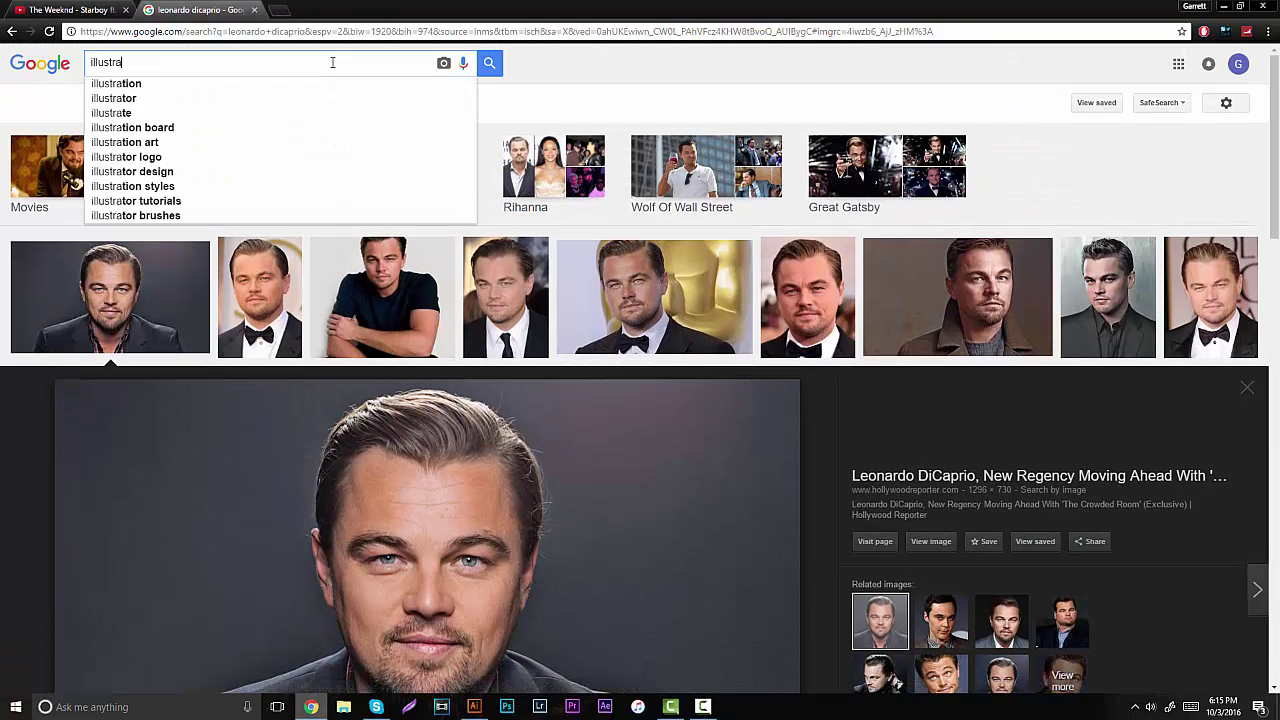
pyautogui.write(' portrait')
pyautogui.press('Return')
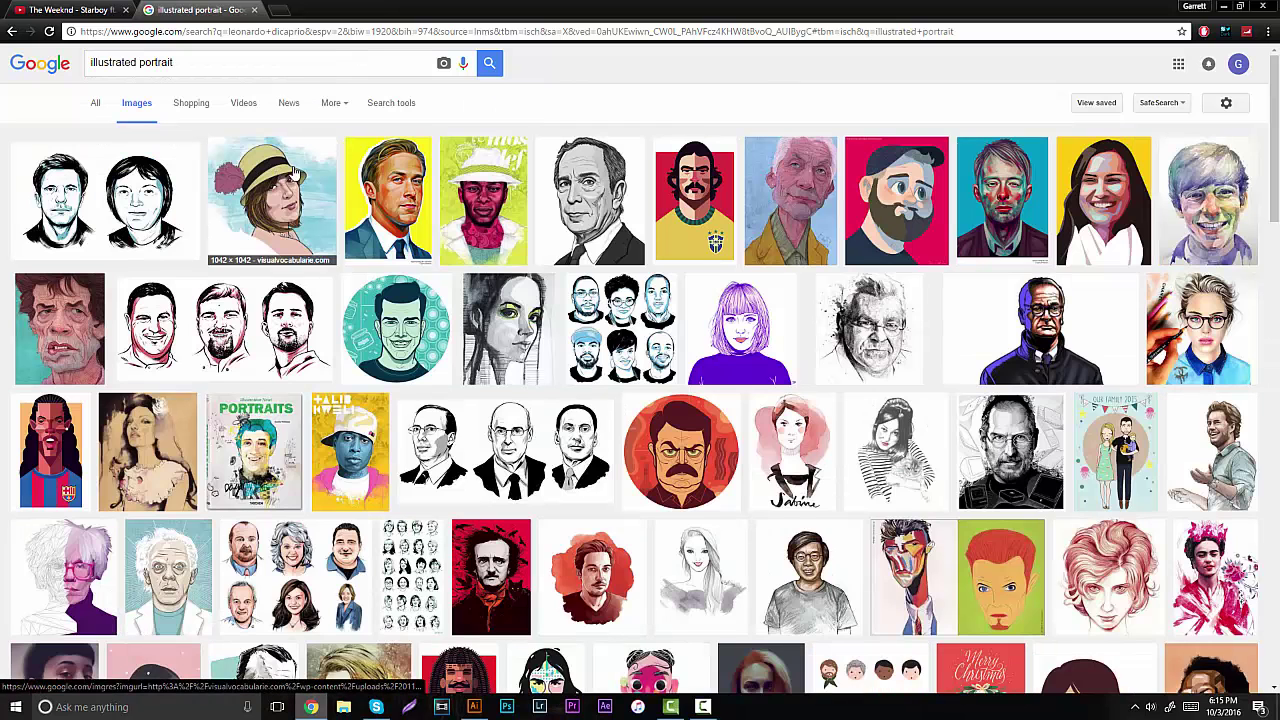
# - Preview several of the illustrated portraits as style references, including a related image, and close the preview
pyautogui.click(383, 206)
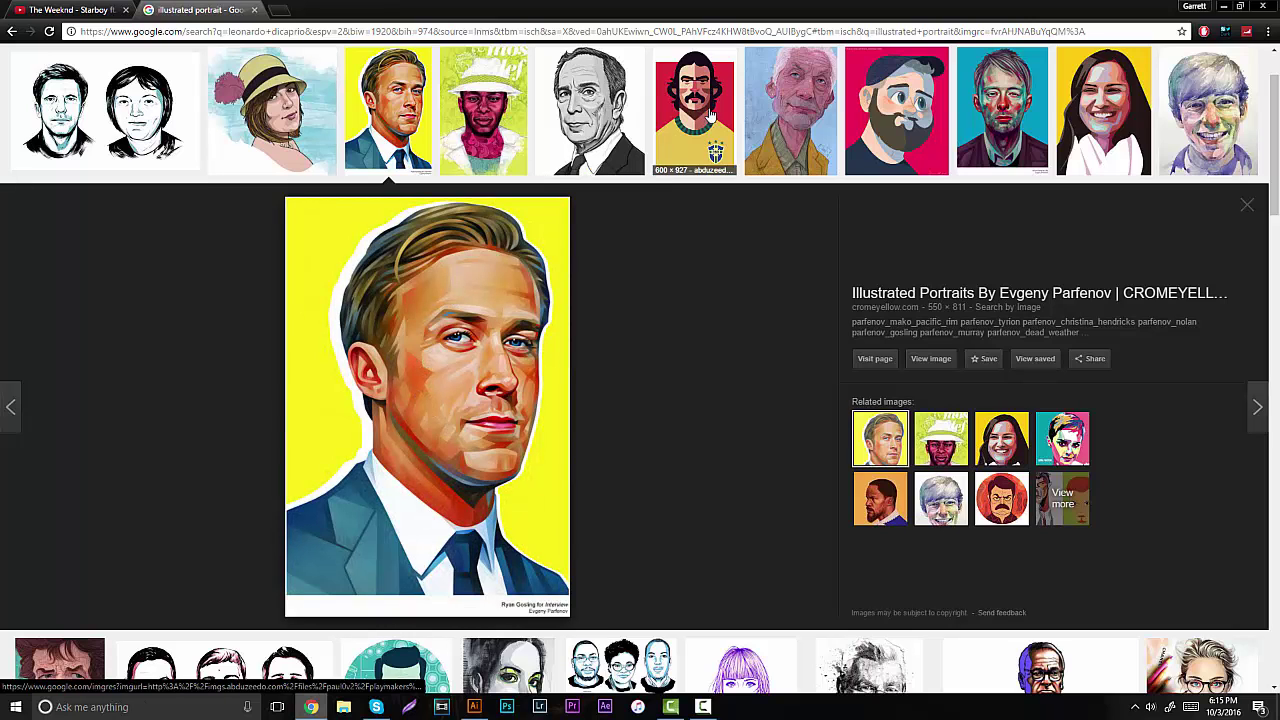
pyautogui.click(896, 110)
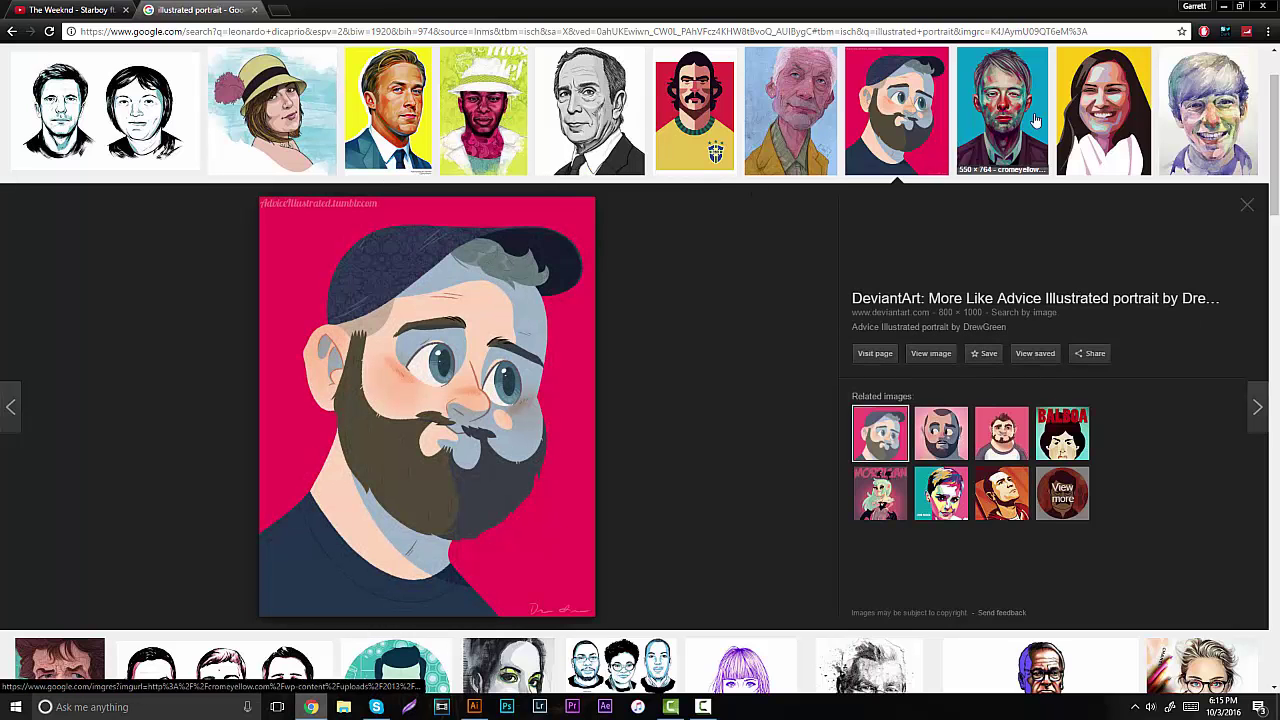
pyautogui.click(1122, 130)
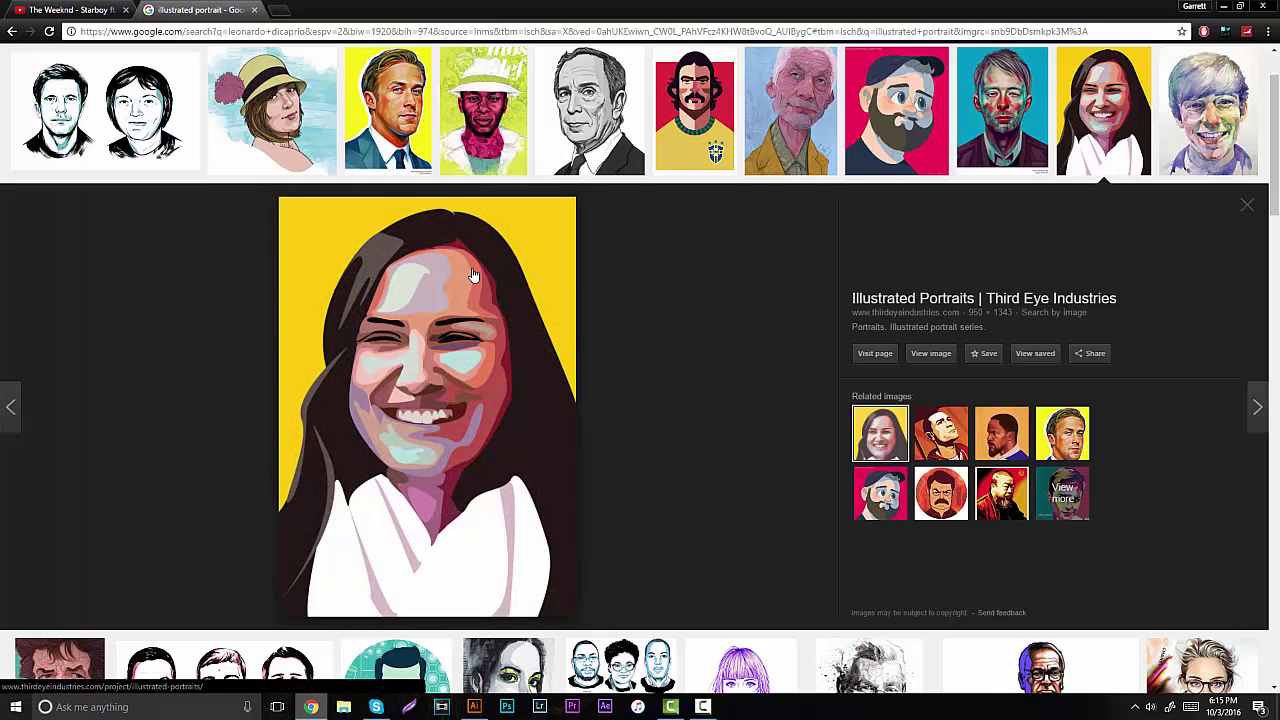
pyautogui.click(966, 424)
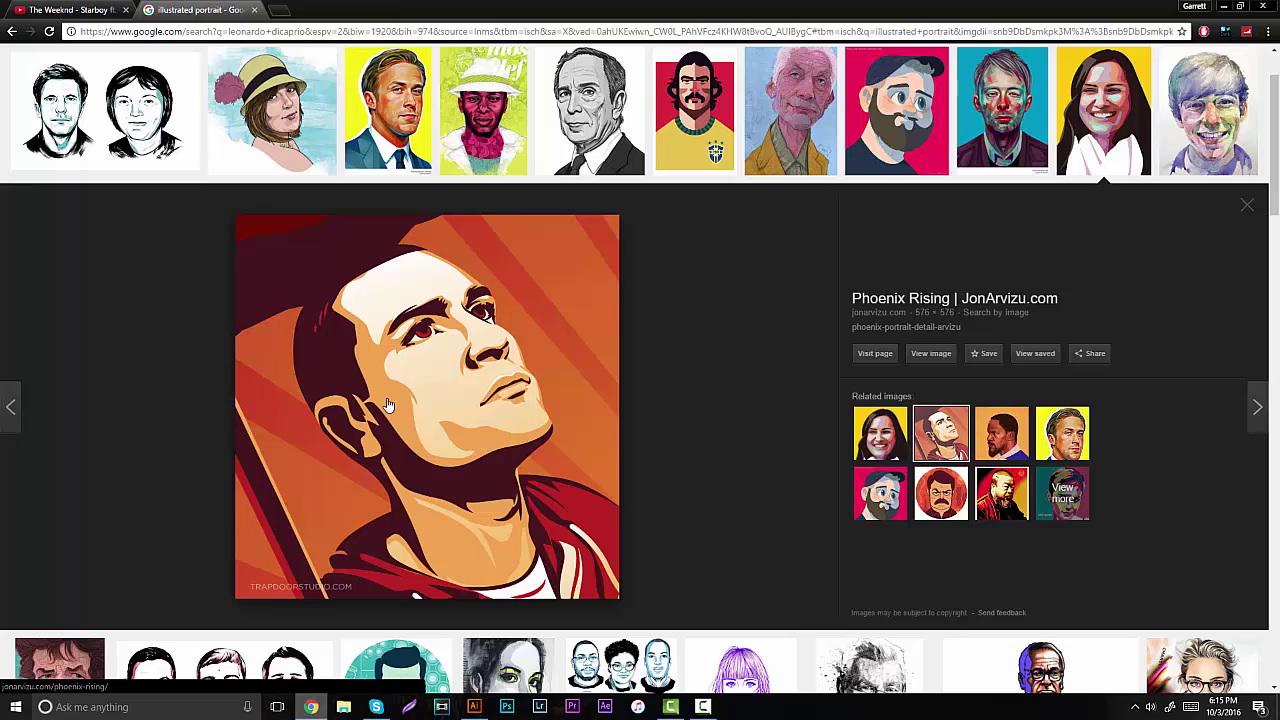
pyautogui.click(1247, 205)
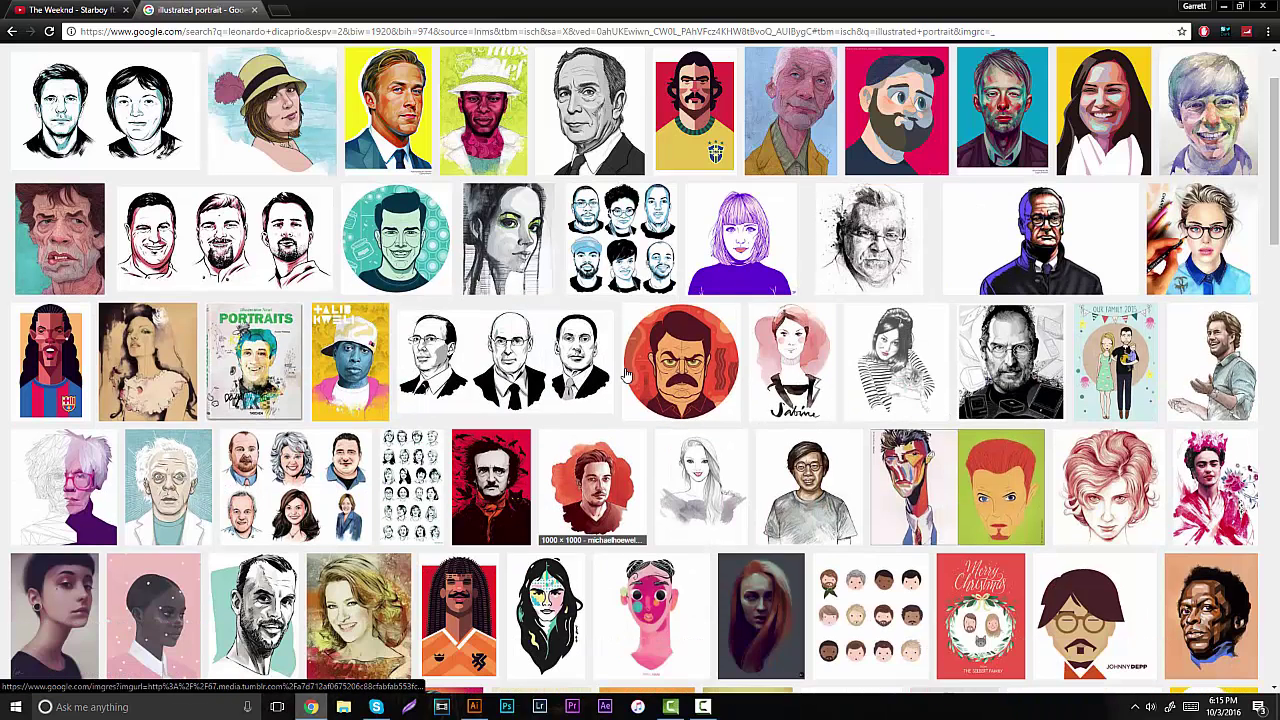
# - Switch back to Illustrator and review the entire traced portrait on its artboard
pyautogui.click(474, 707)
pyautogui.click(533, 454)
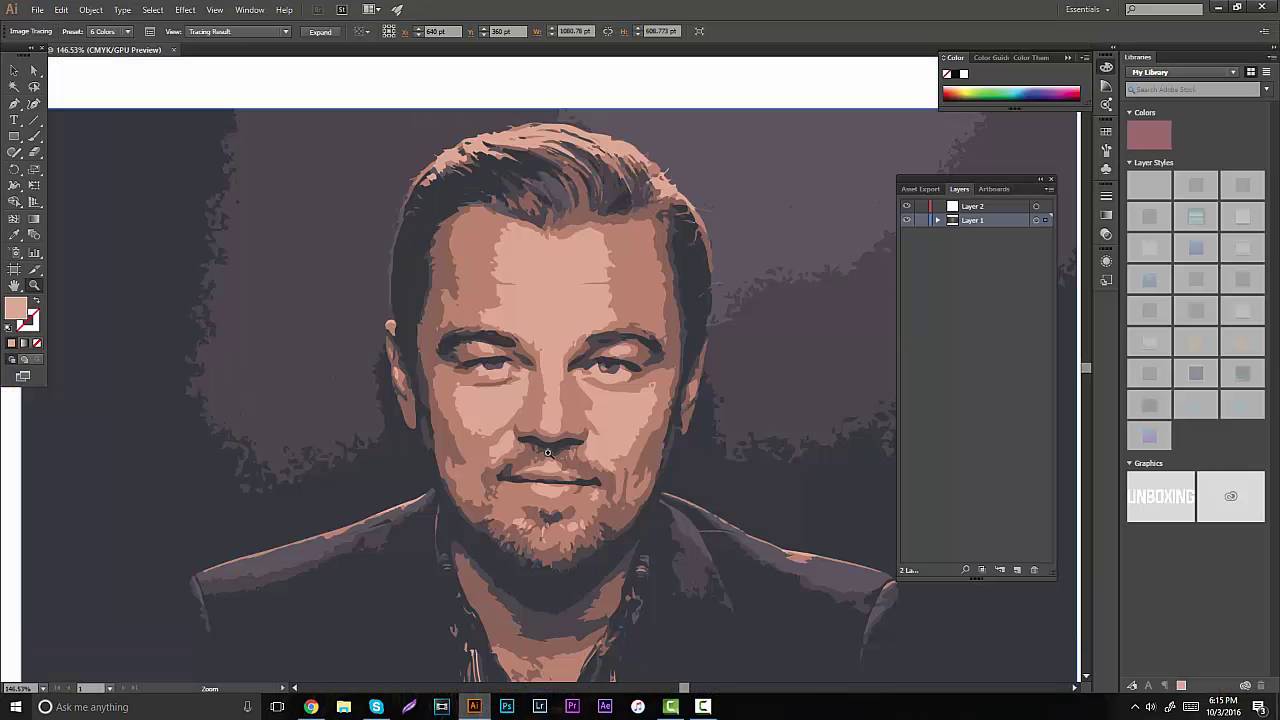
pyautogui.keyDown('alt'); pyautogui.click(549, 452); pyautogui.keyUp('alt')
pyautogui.moveTo(606, 444); pyautogui.dragTo(667, 402)
pyautogui.scroll(-1, 570, 405)
pyautogui.moveTo(520, 406); pyautogui.dragTo(550, 403)
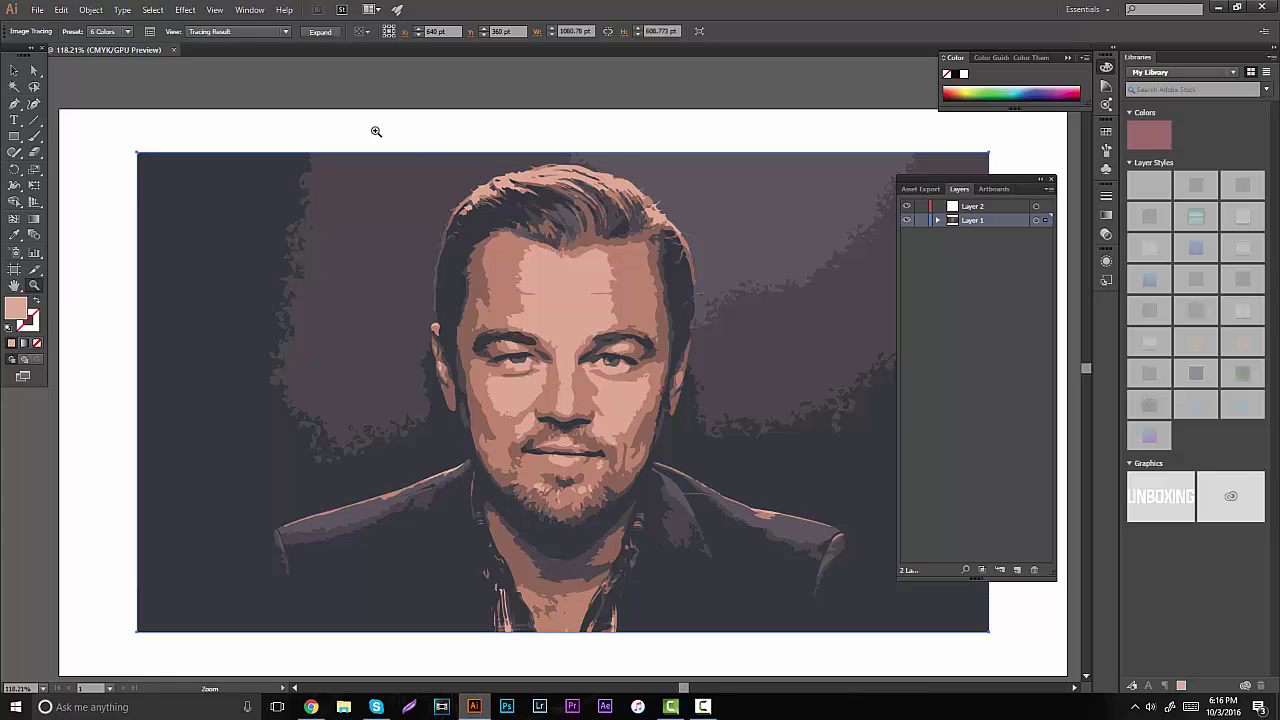
pyautogui.click(714, 715)
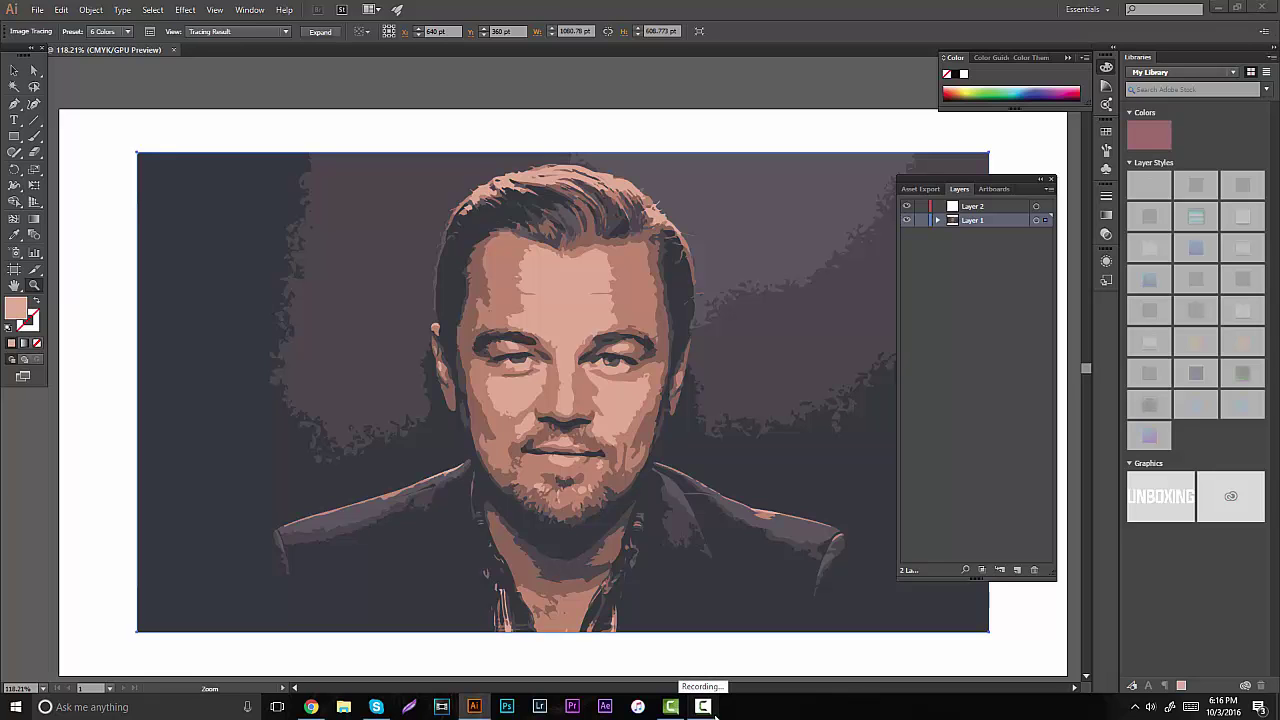